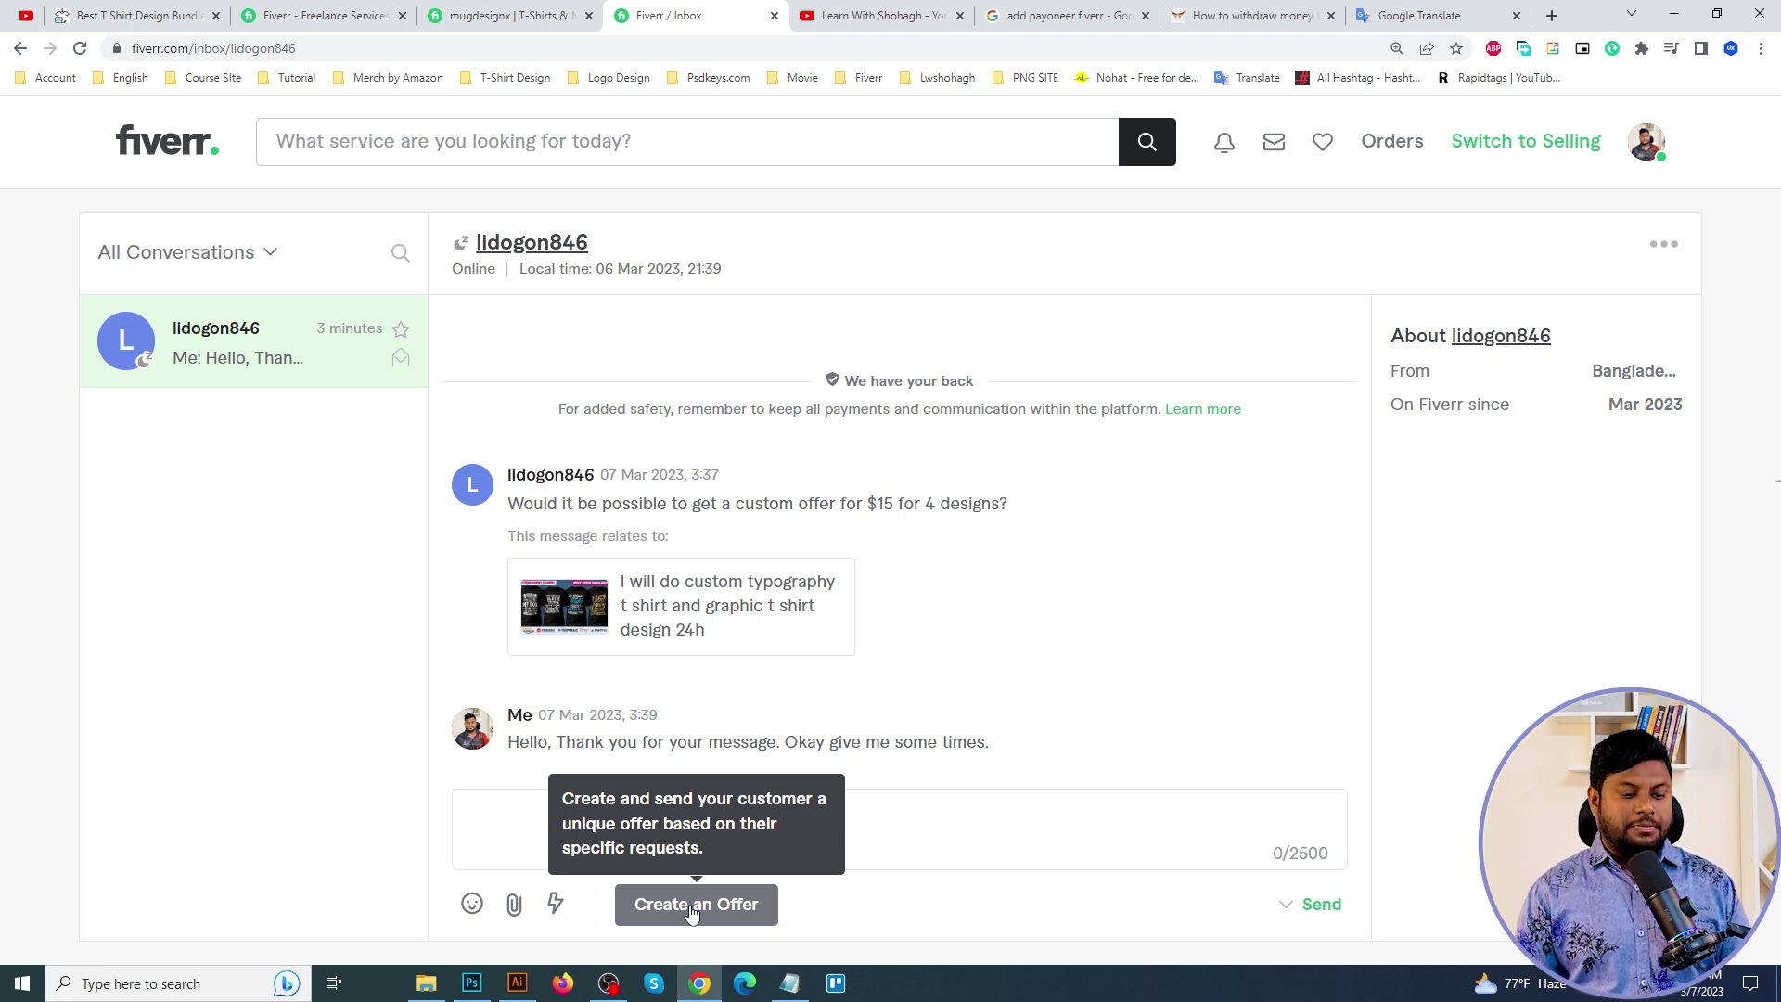
Start a single-payment custom offer based on the custom typography and graphic t-shirt design gig.
left_click(691, 908)
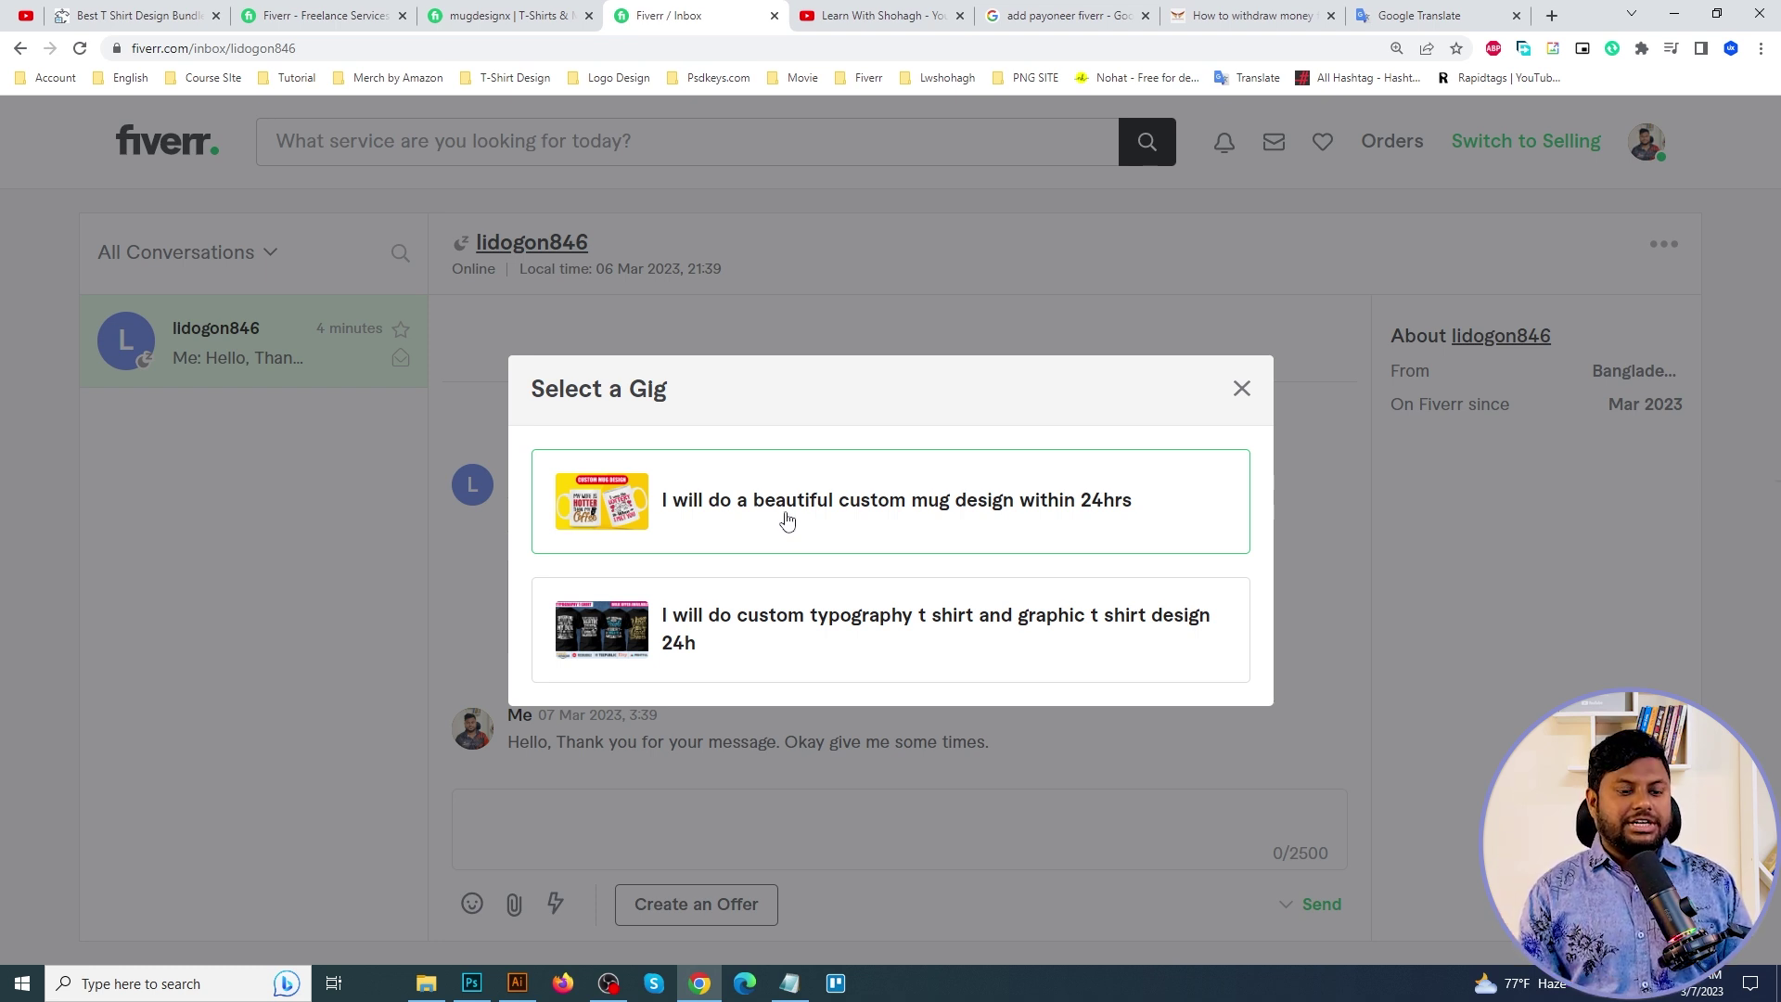
left_click(791, 622)
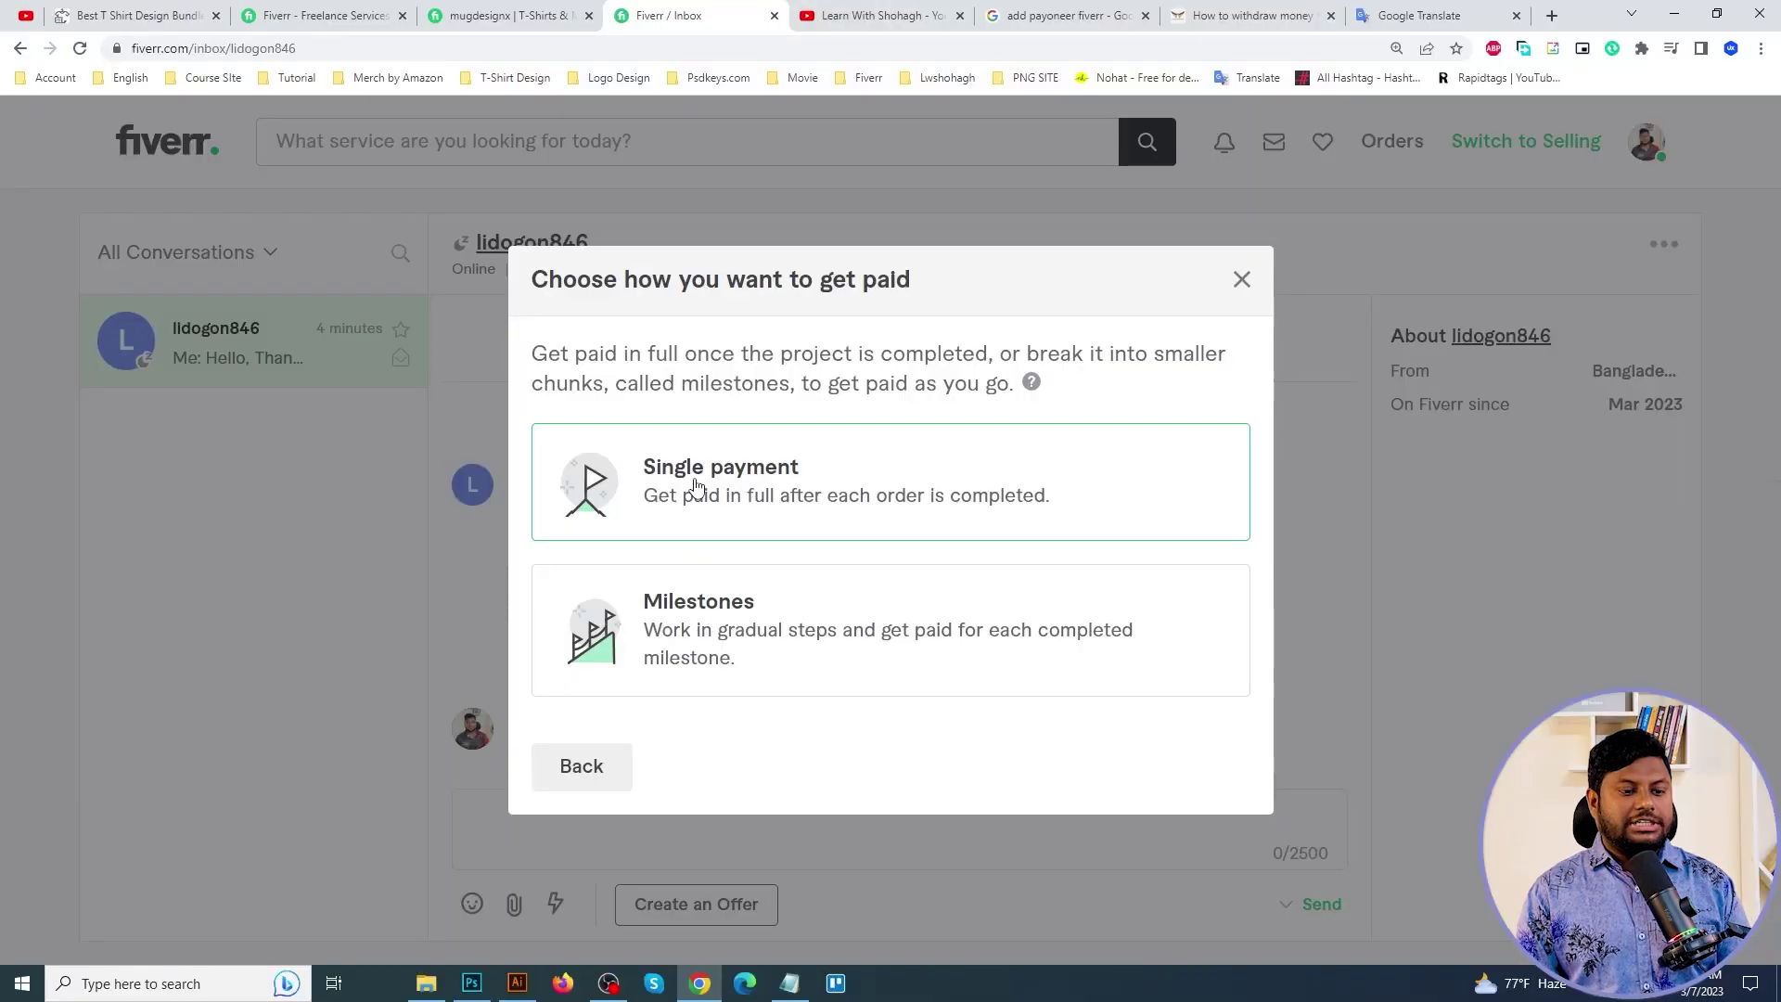
left_click(697, 486)
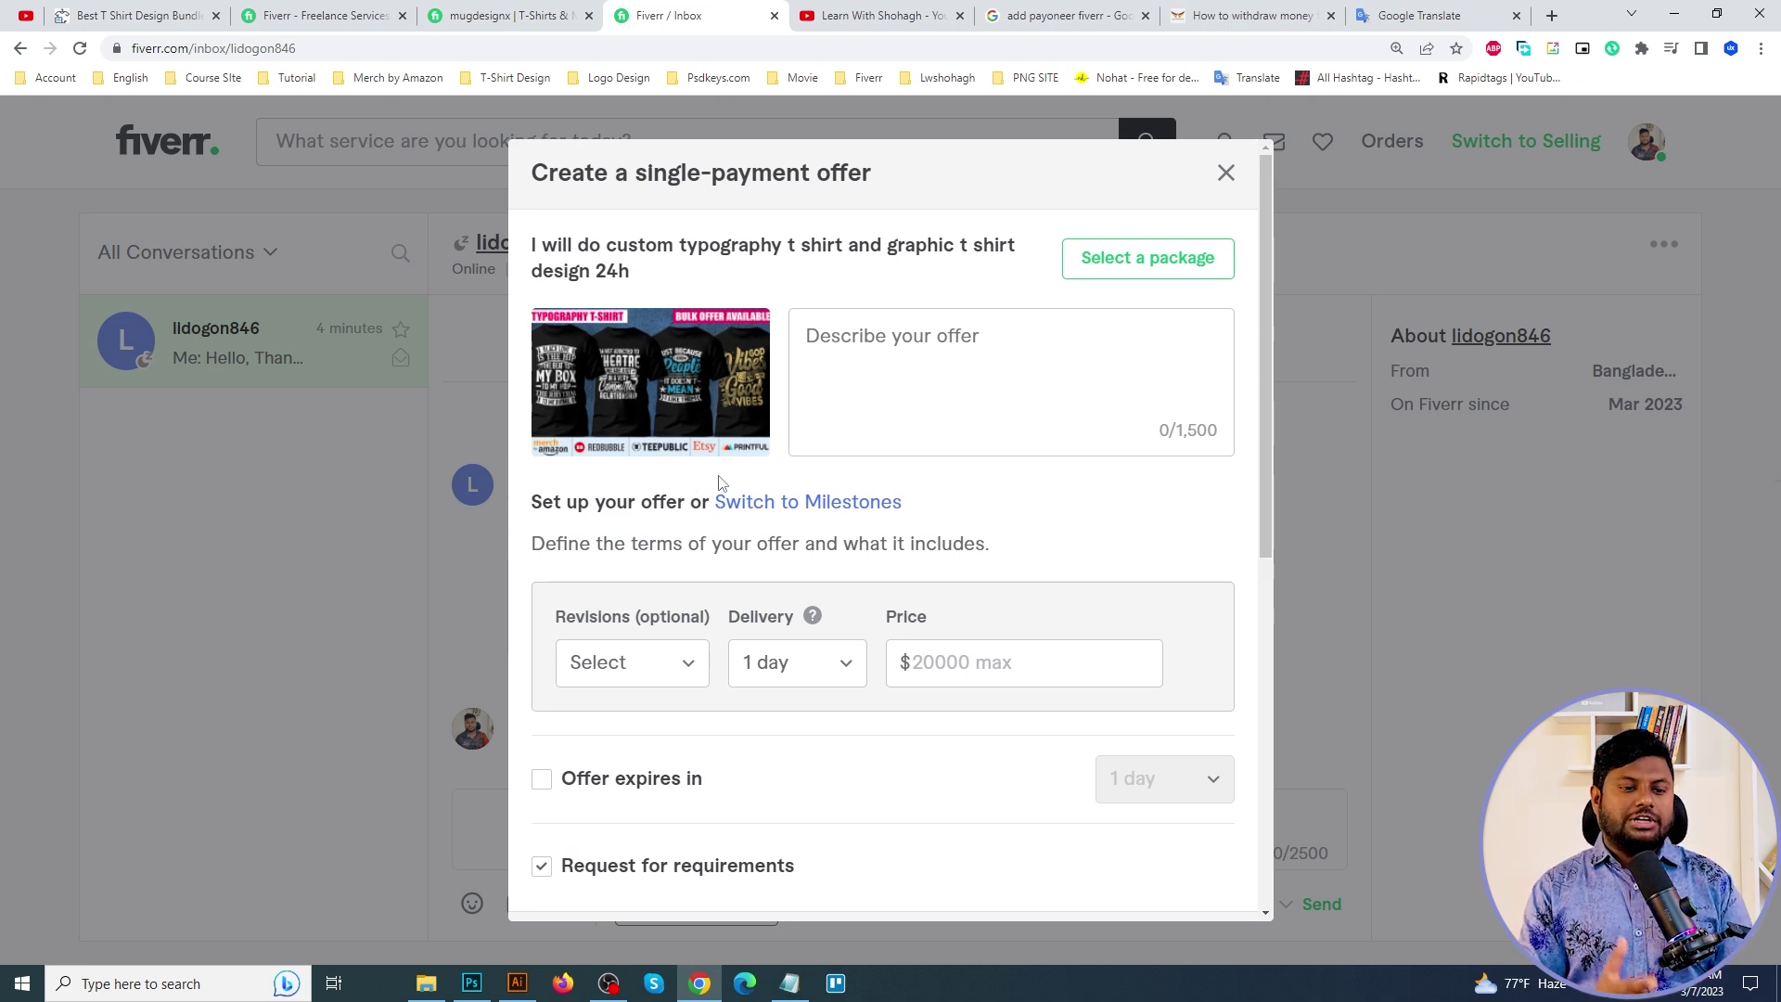
Describe the offer as "Order Here" with a 3-day delivery and a price of $15.
left_click(974, 361)
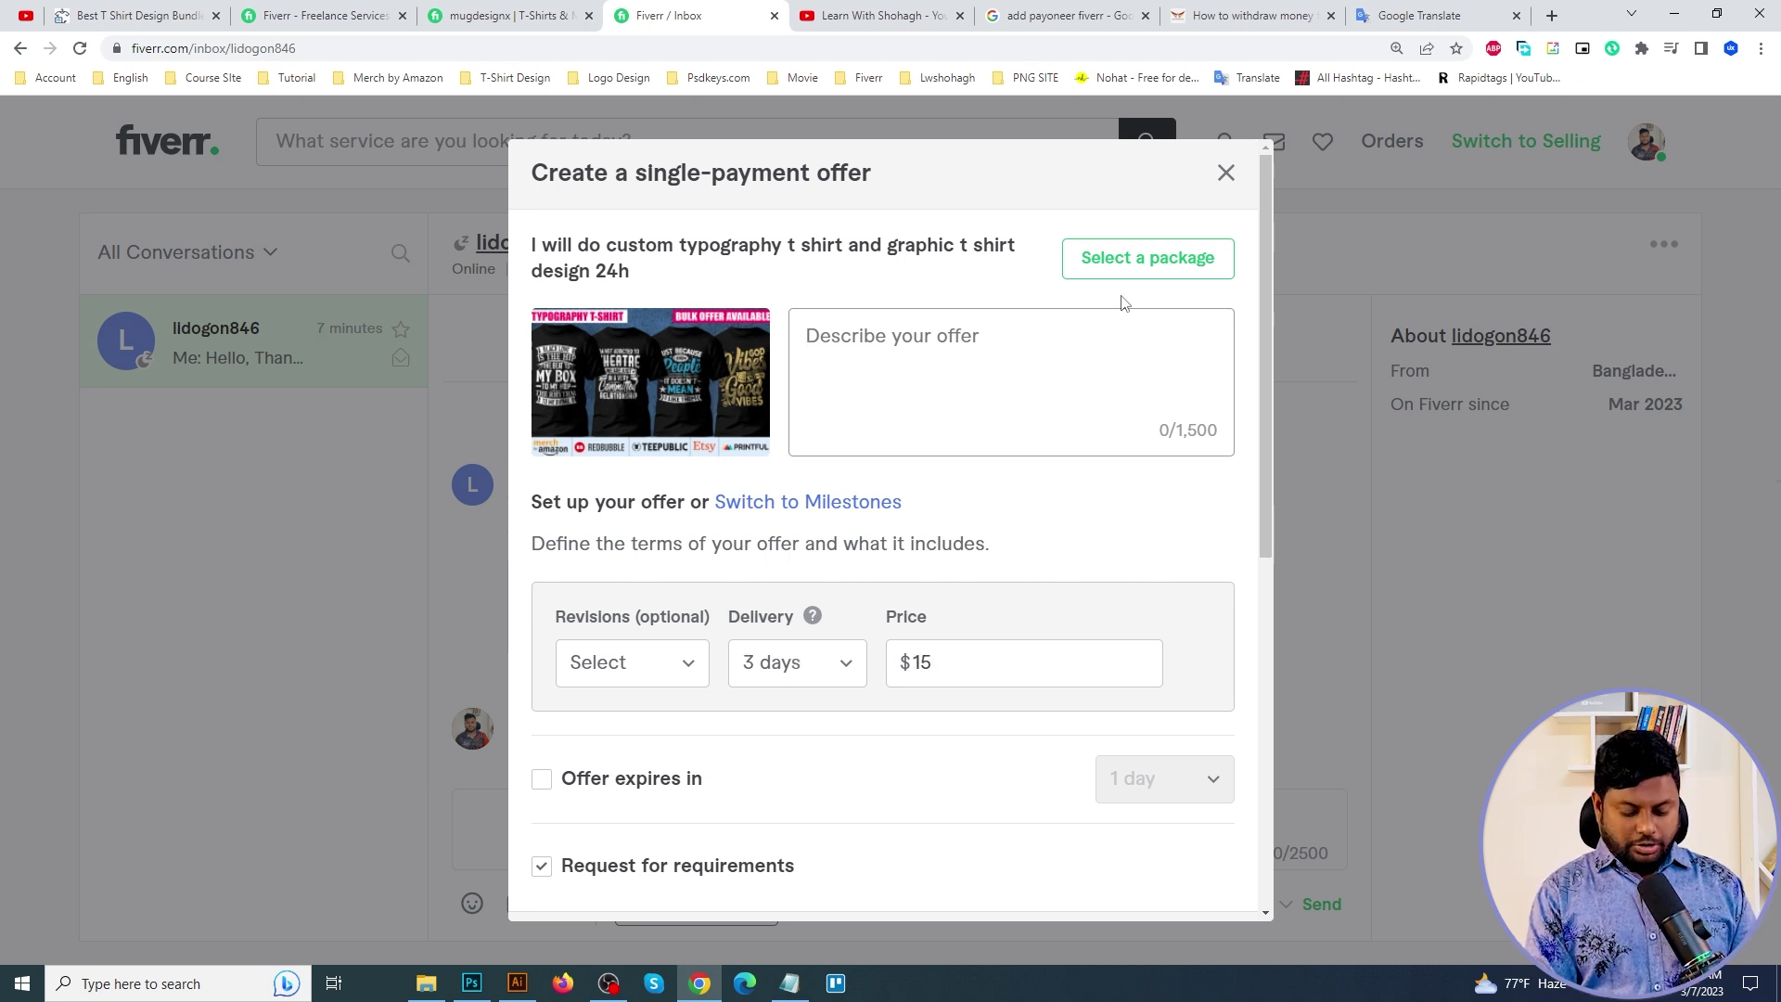
type("Order Here")
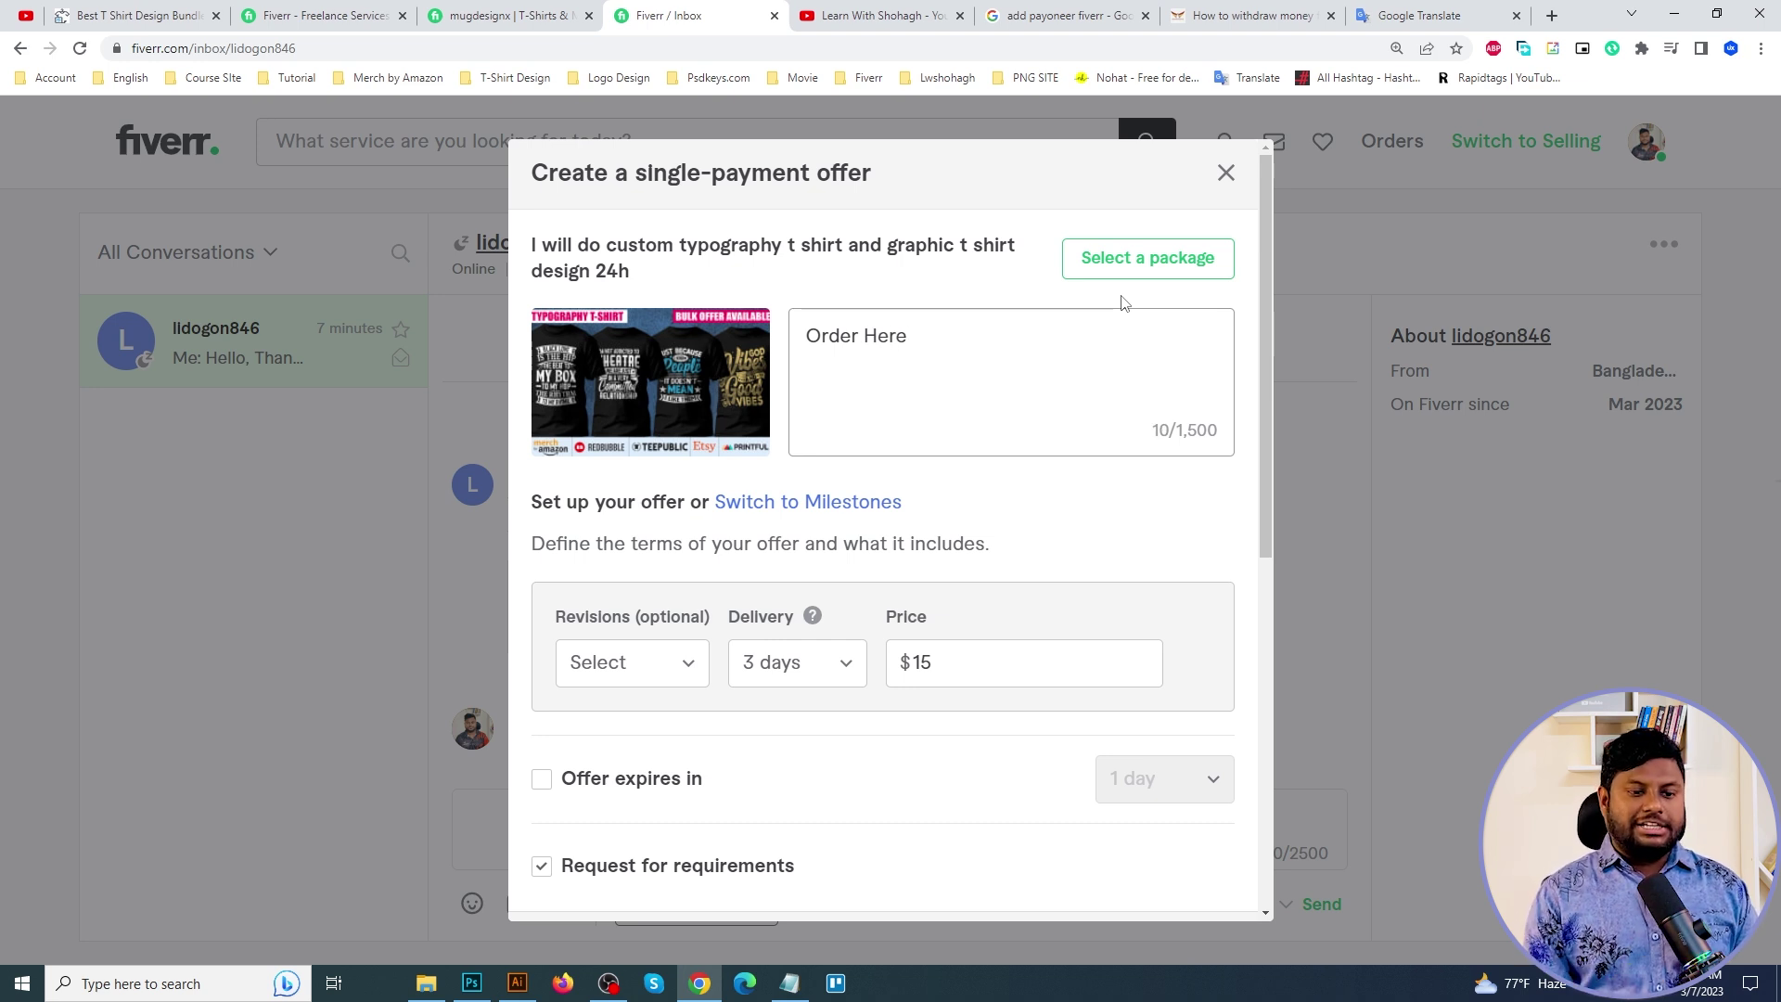
scroll(784, 461, "down", 1)
scroll(788, 461, "down", 3)
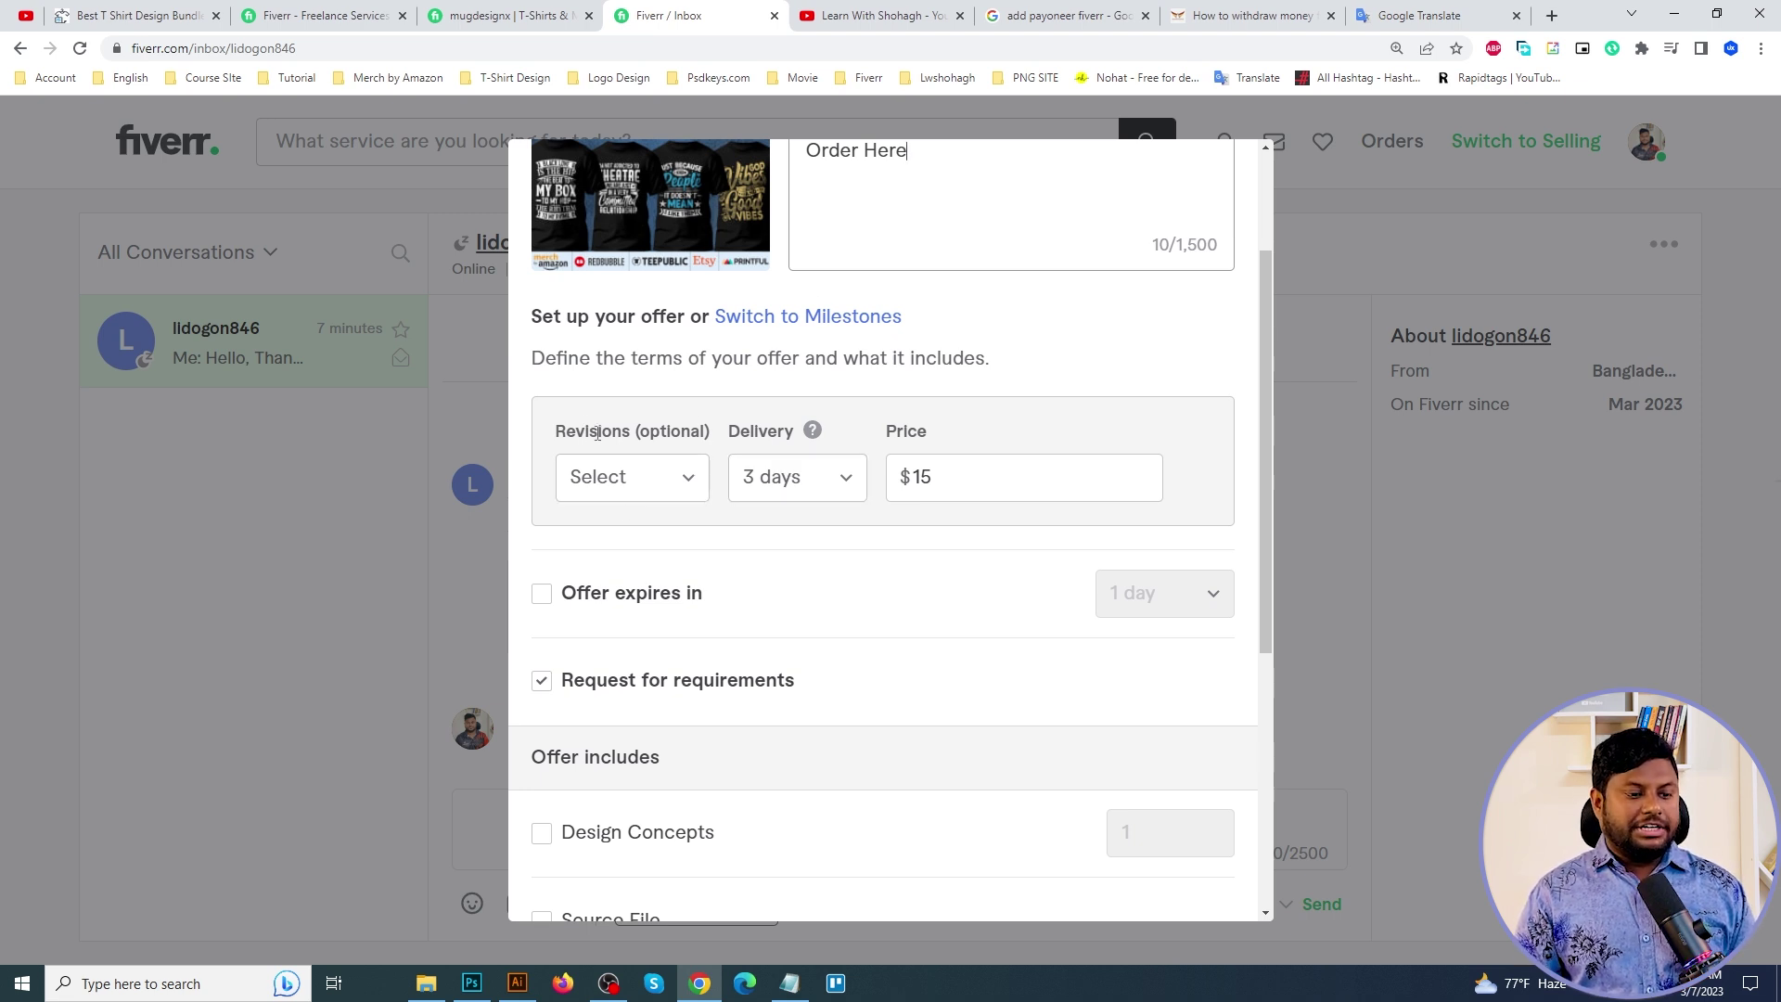
left_click(810, 480)
left_click(965, 475)
scroll(955, 481, "up", 2)
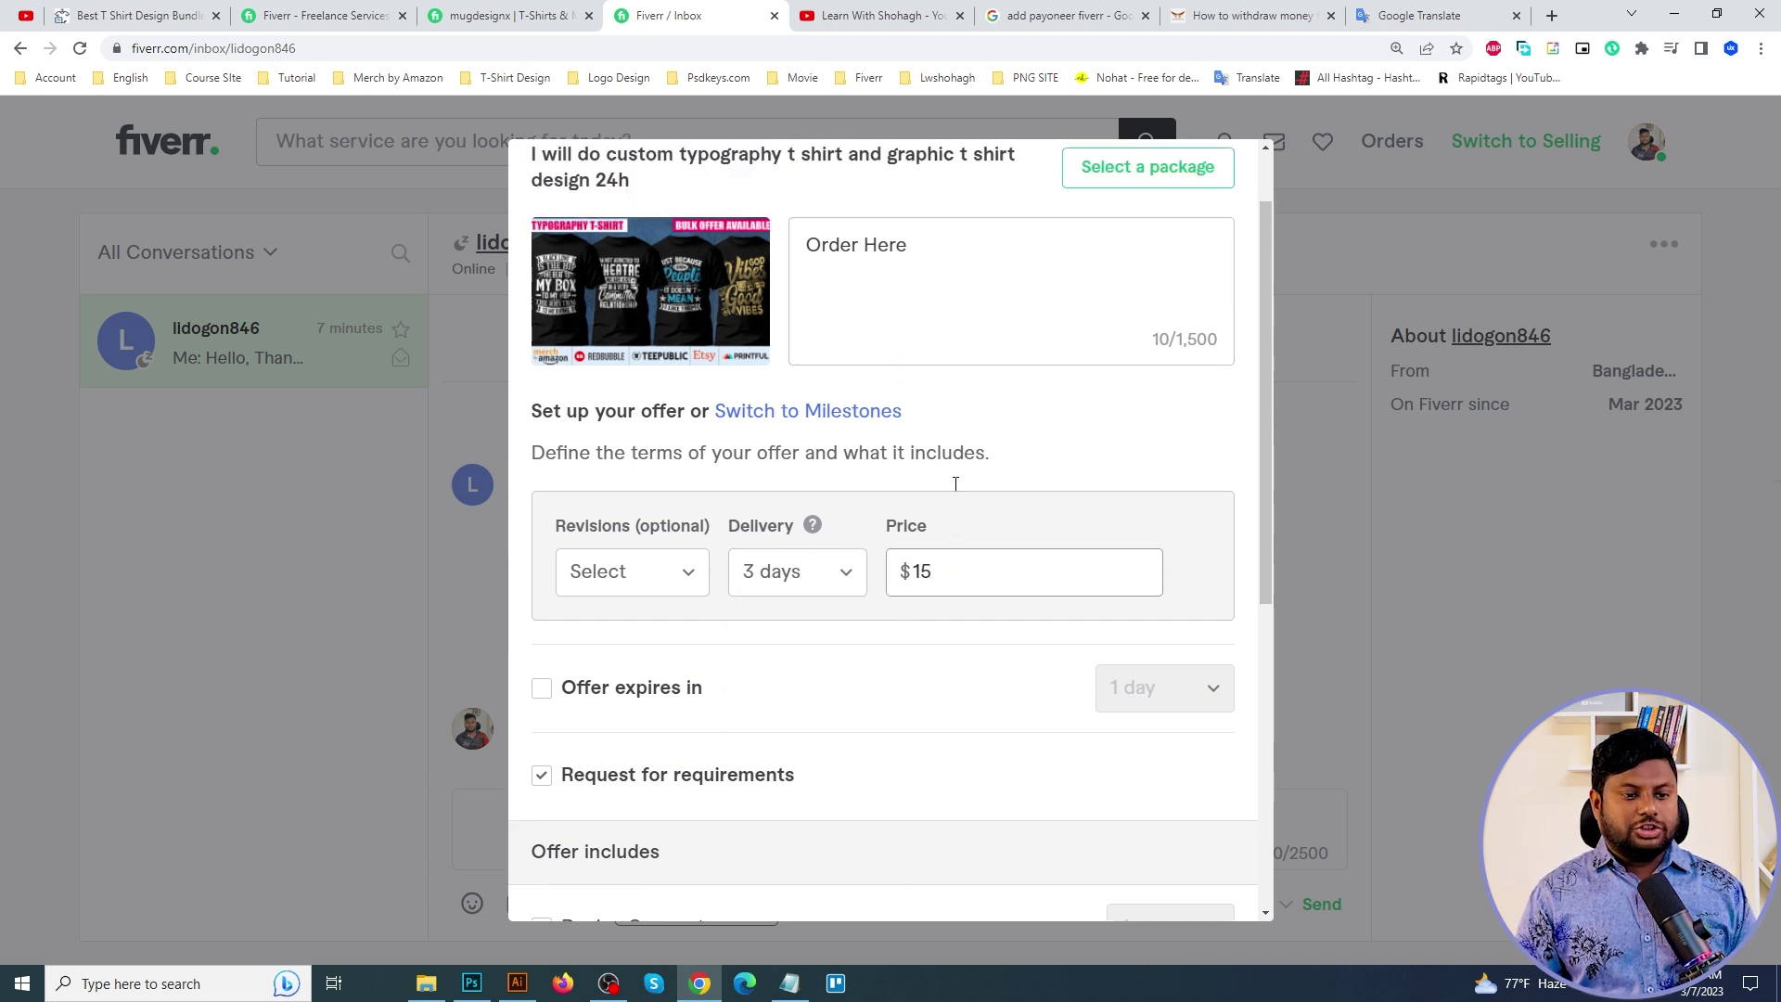
scroll(946, 488, "down", 2)
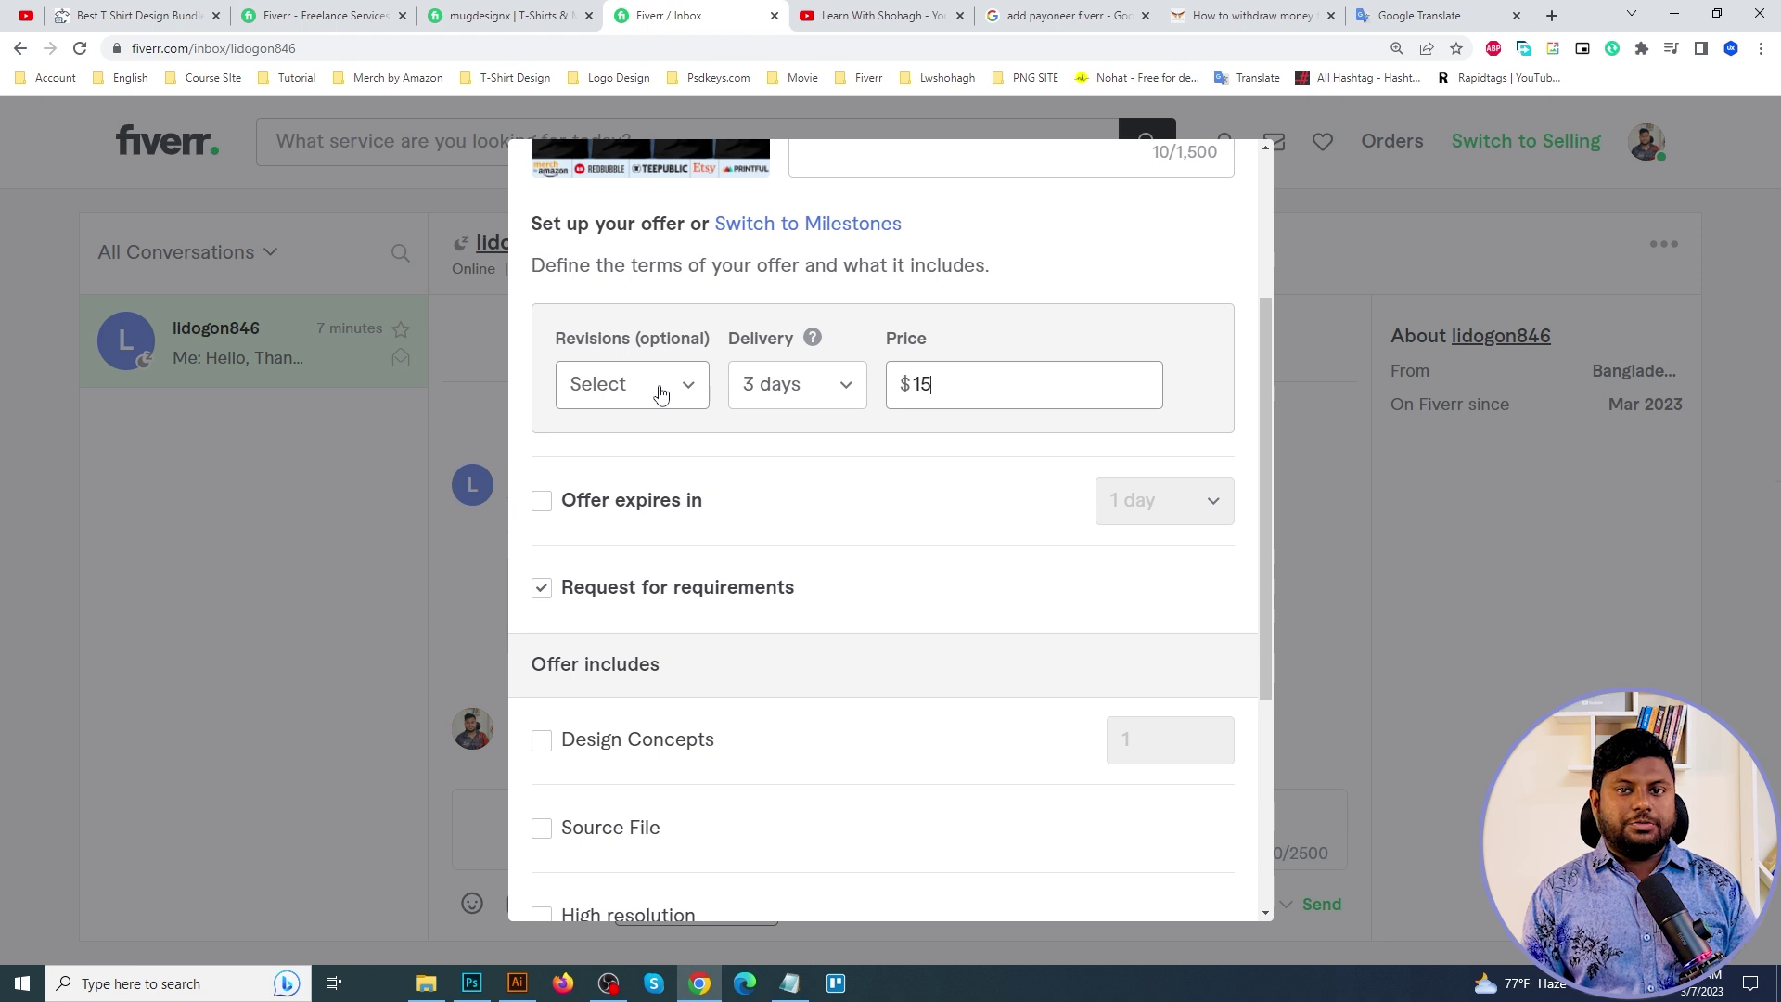
scroll(946, 385, "up", 3)
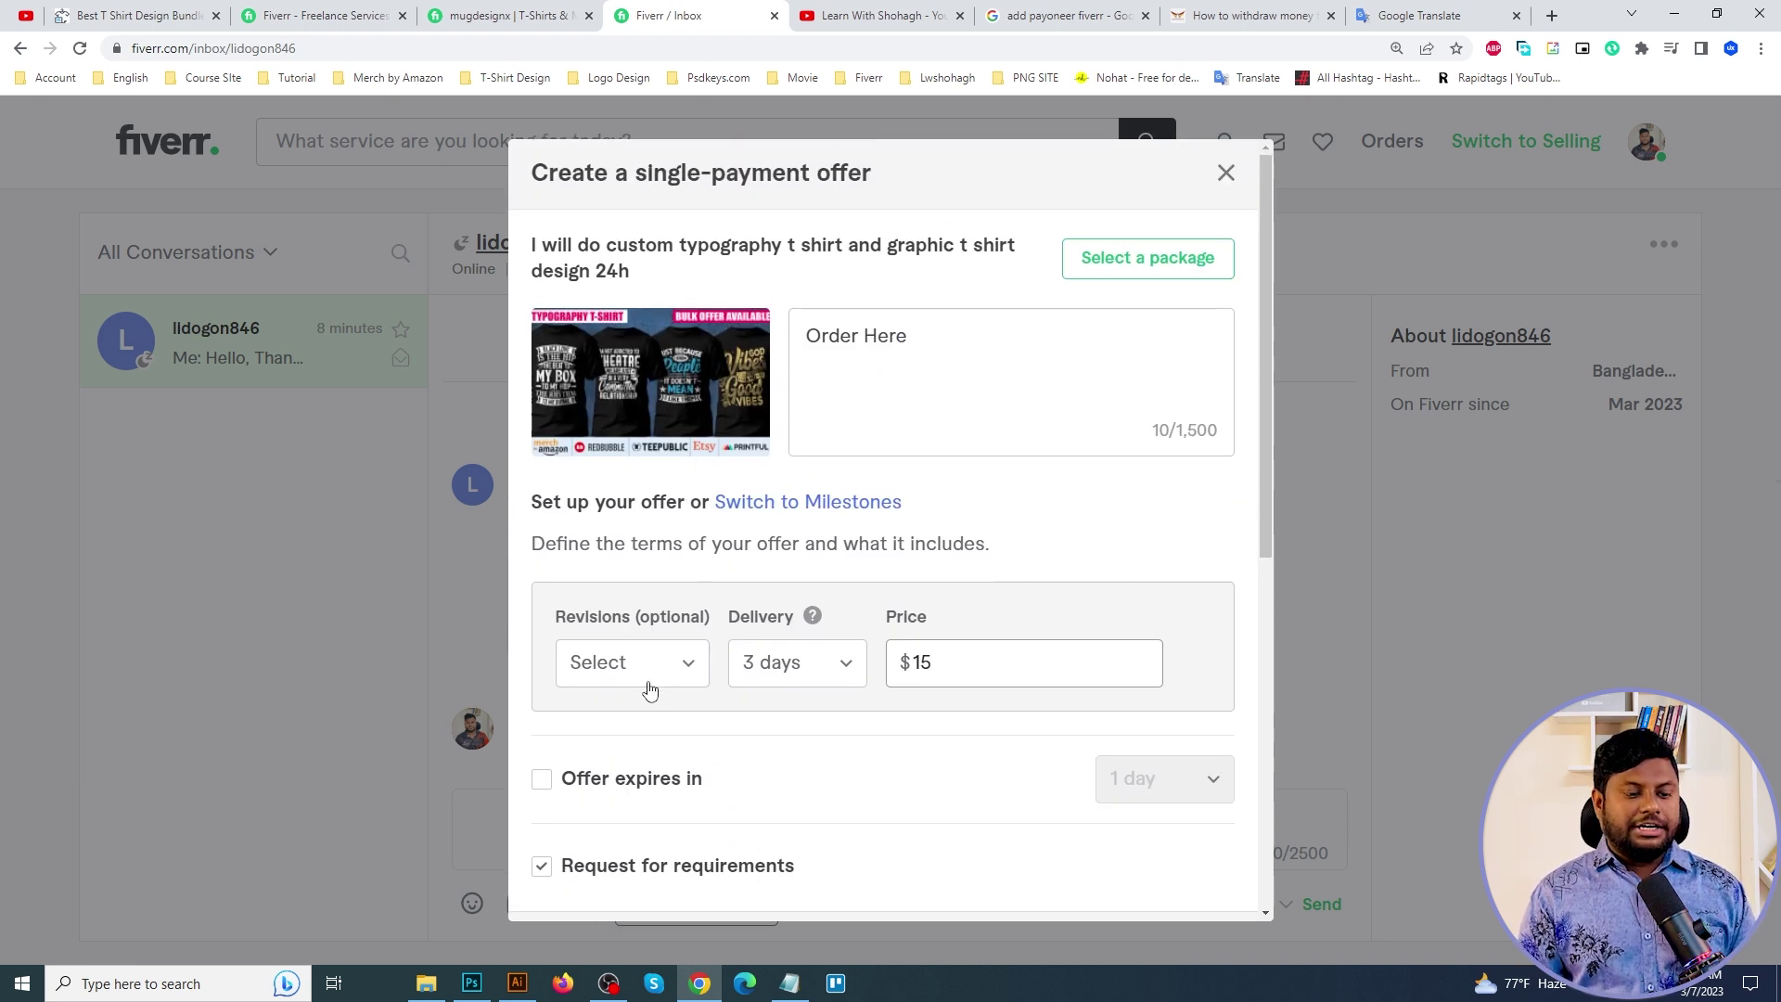
scroll(723, 649, "down", 5)
scroll(1020, 585, "up", 3)
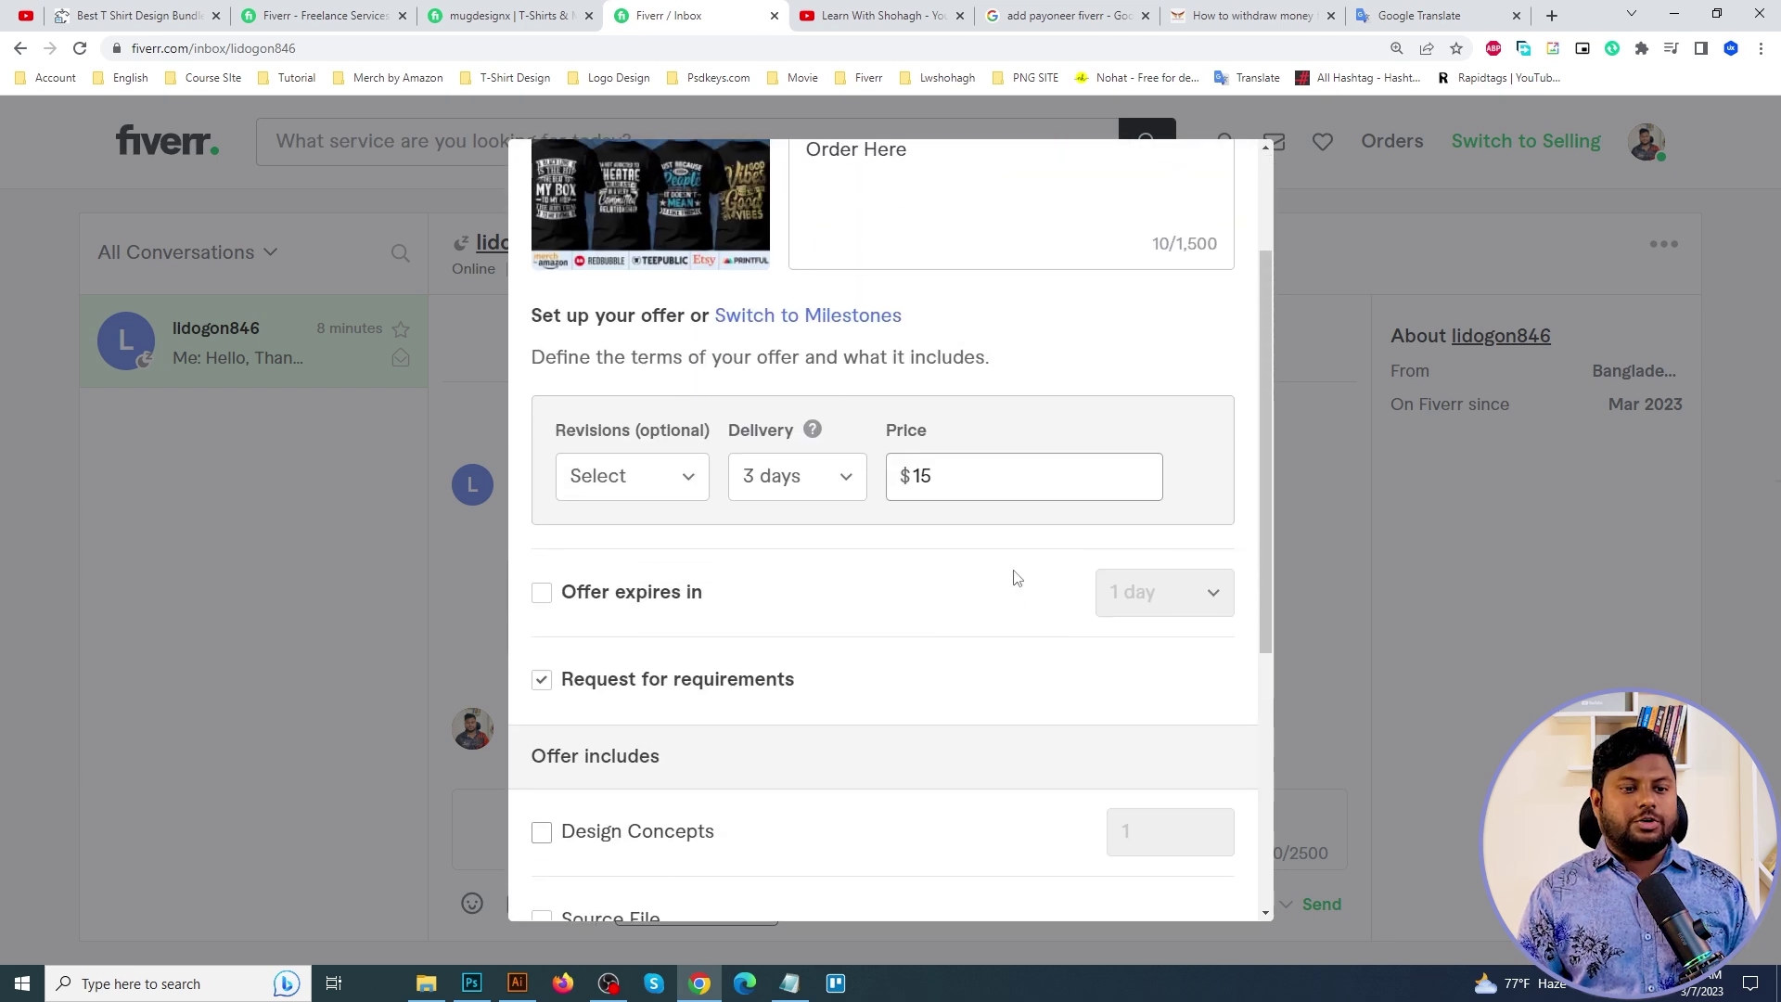
Include 4 design concepts, source file, high resolution, marketing tools, high-level of details and commercial use in the offer.
scroll(640, 593, "down", 3)
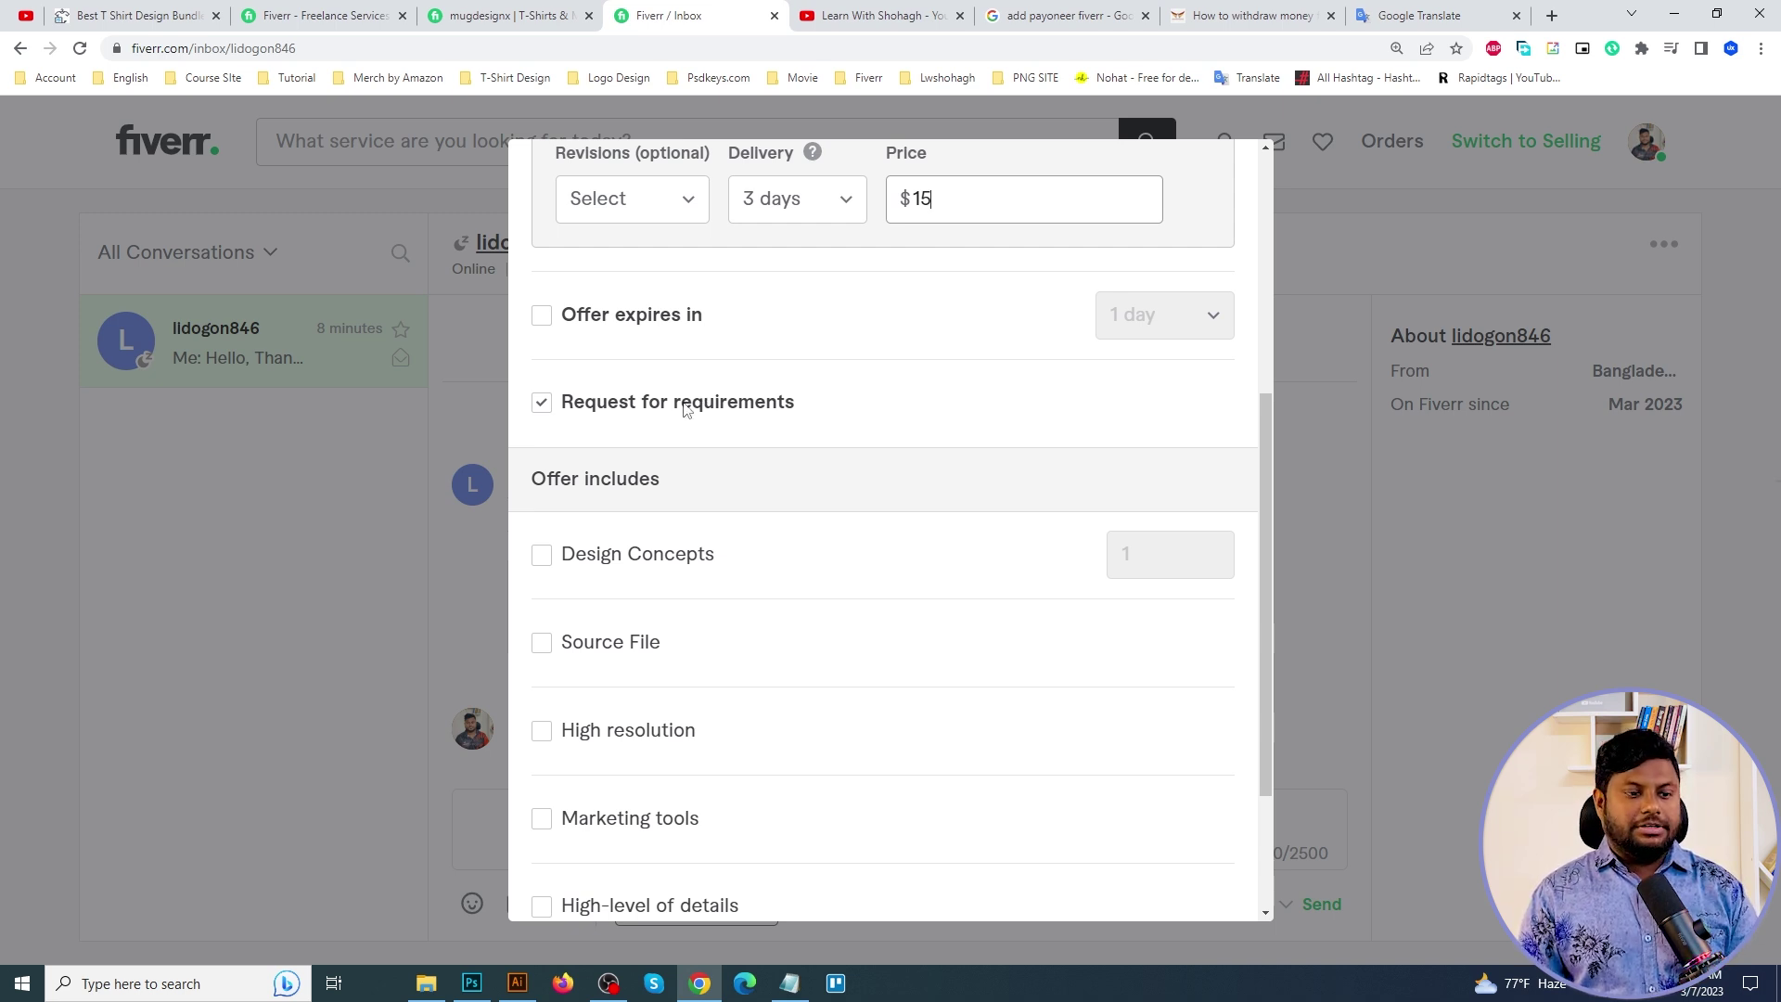
scroll(621, 509, "down", 2)
left_click(664, 375)
left_click(1136, 368)
key("BackSpace")
type("4")
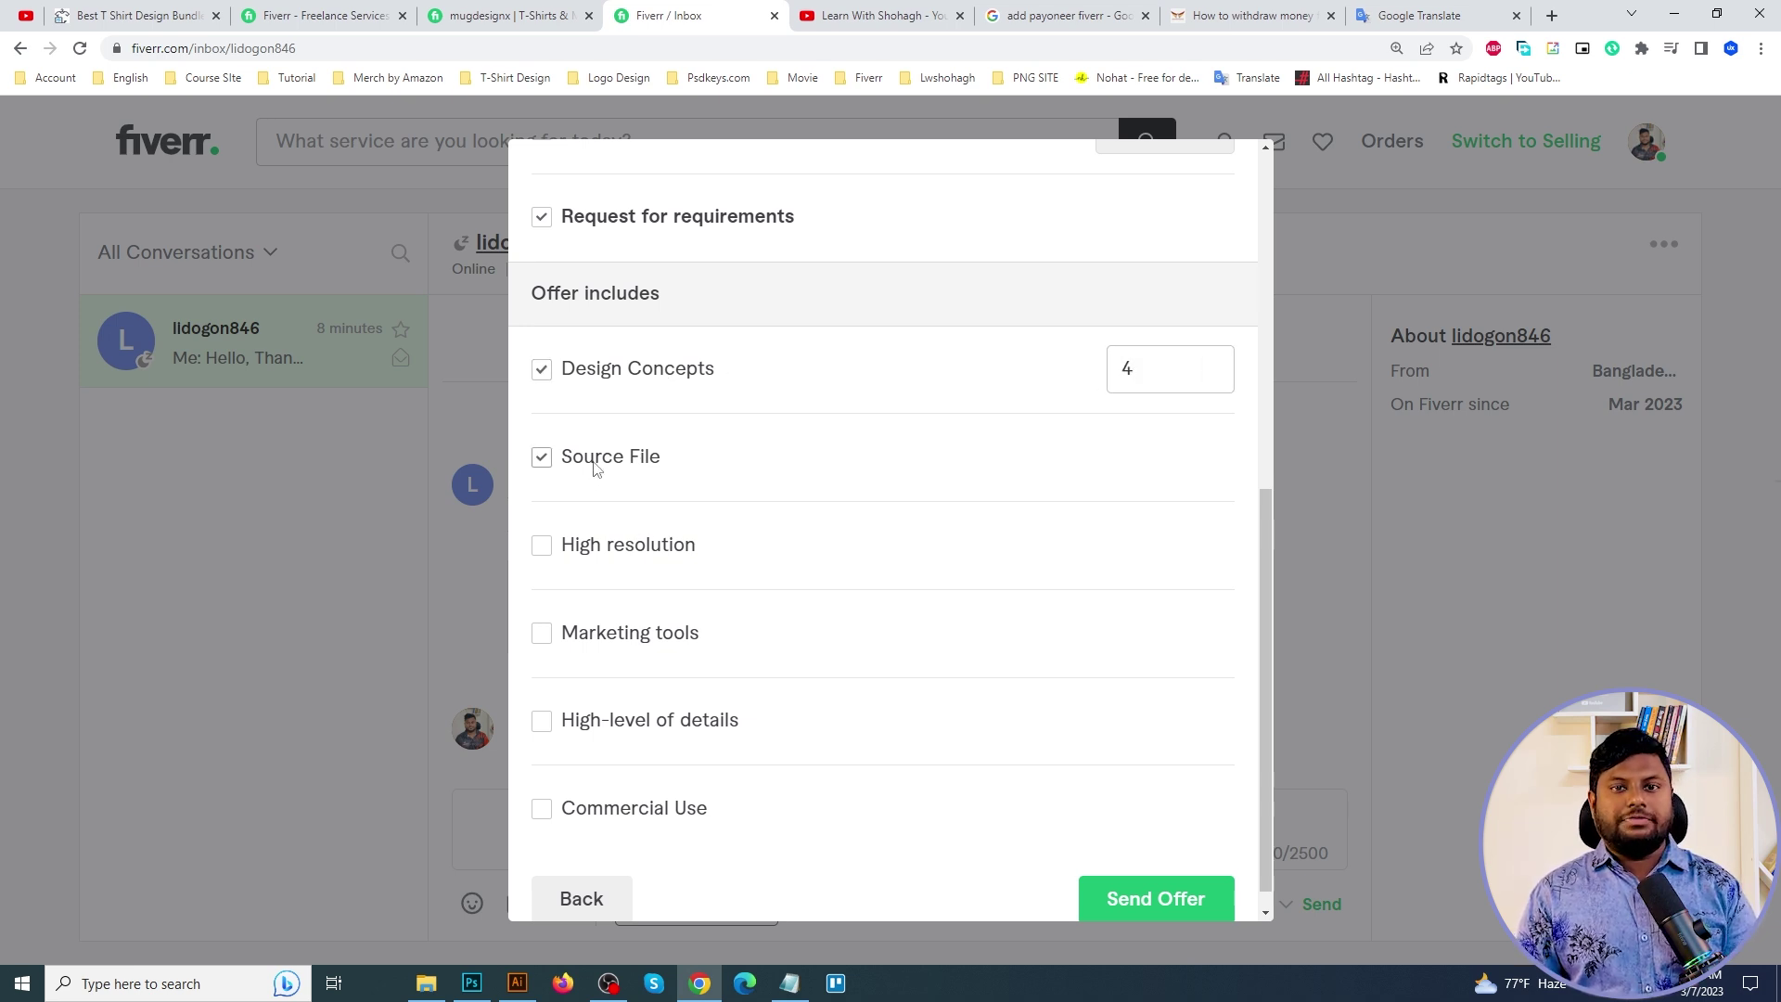
scroll(624, 512, "down", 1)
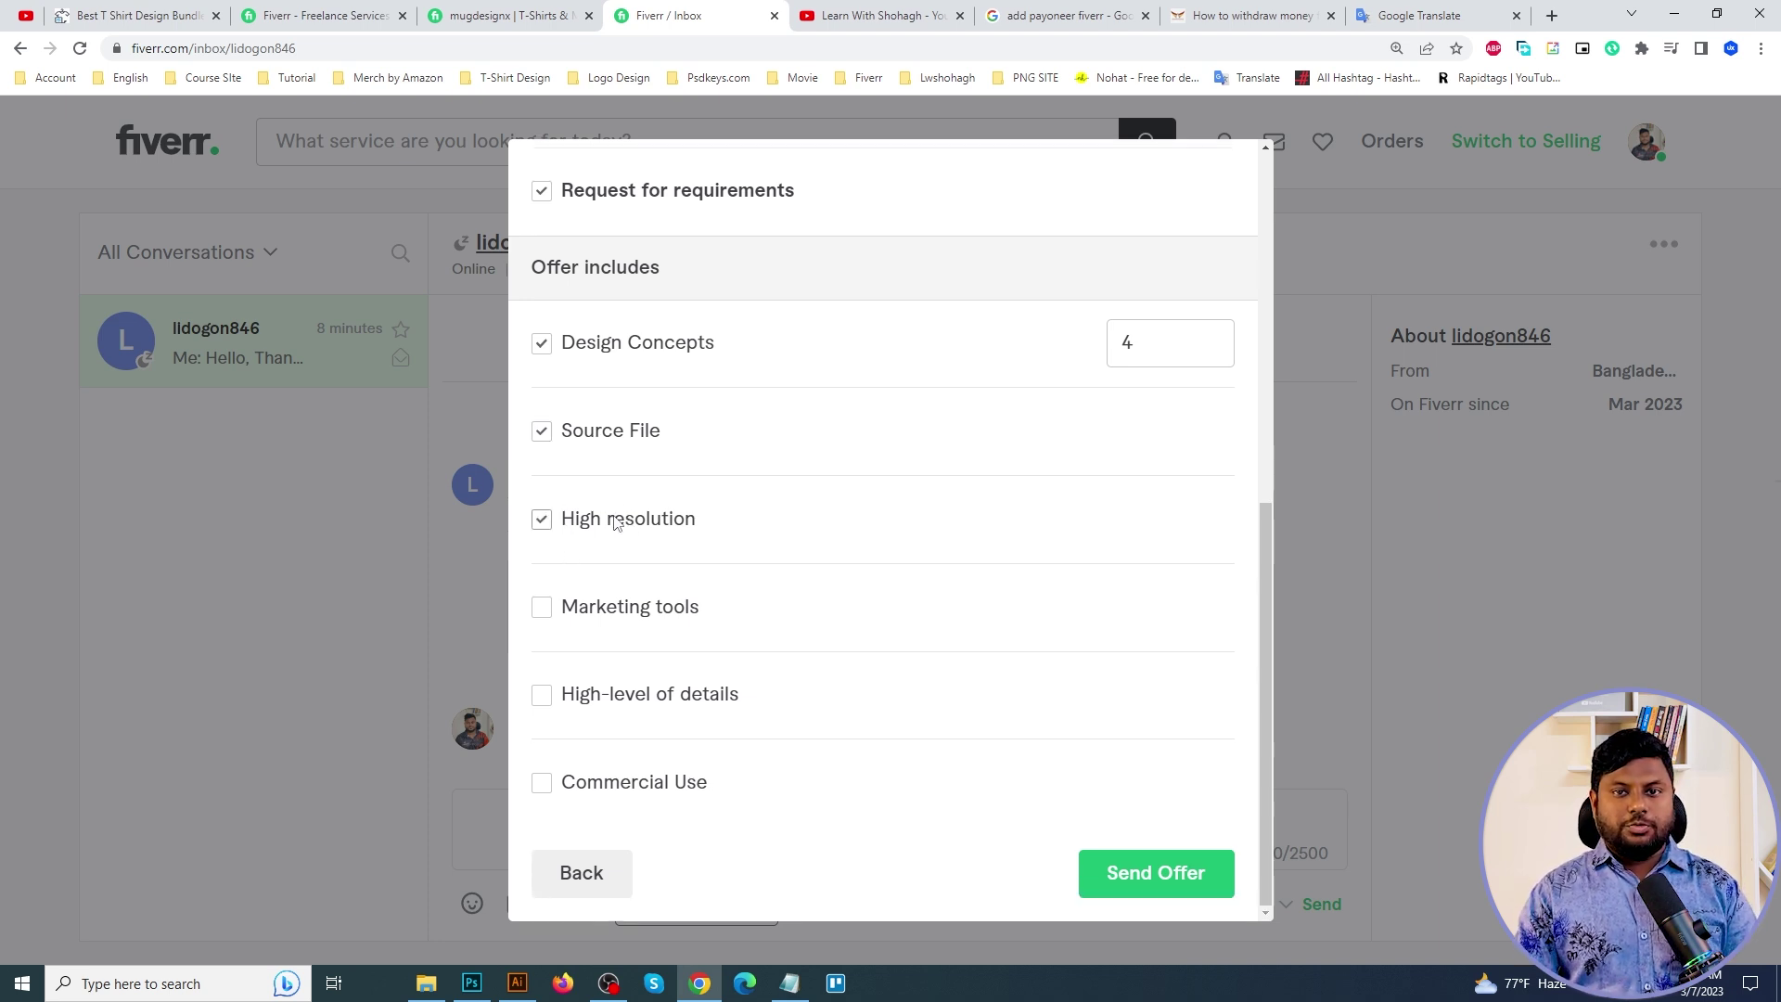
left_click(691, 612)
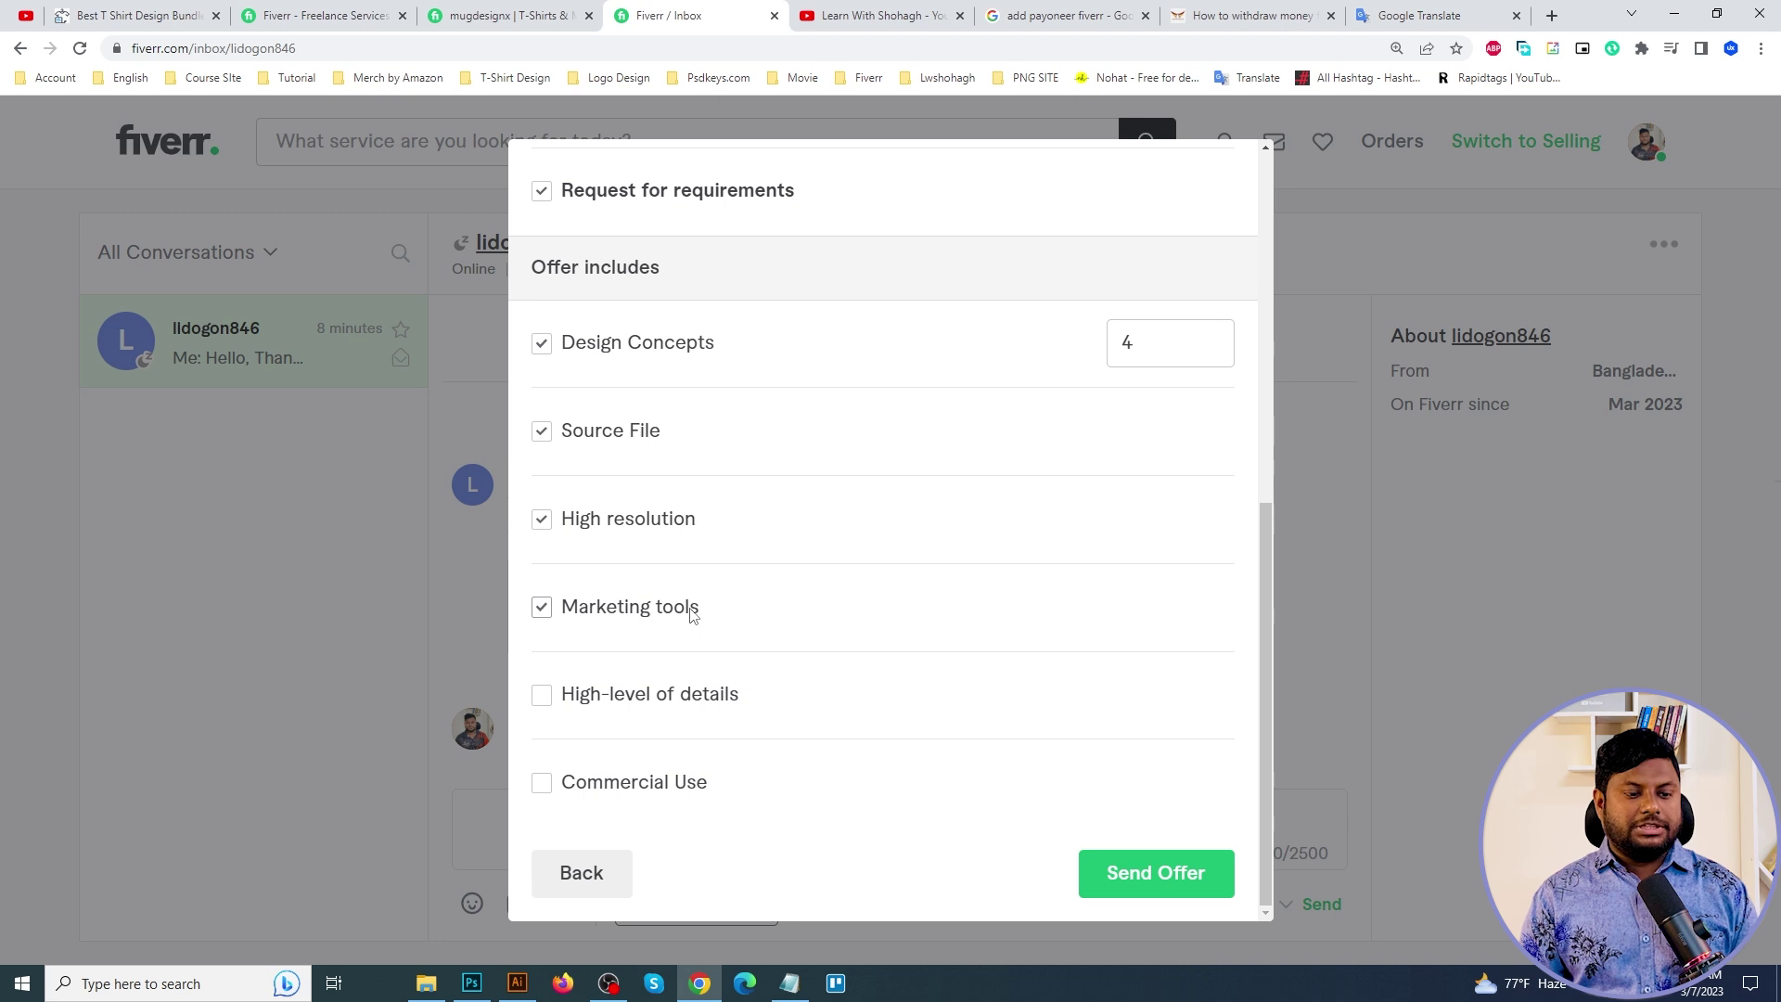
left_click(672, 696)
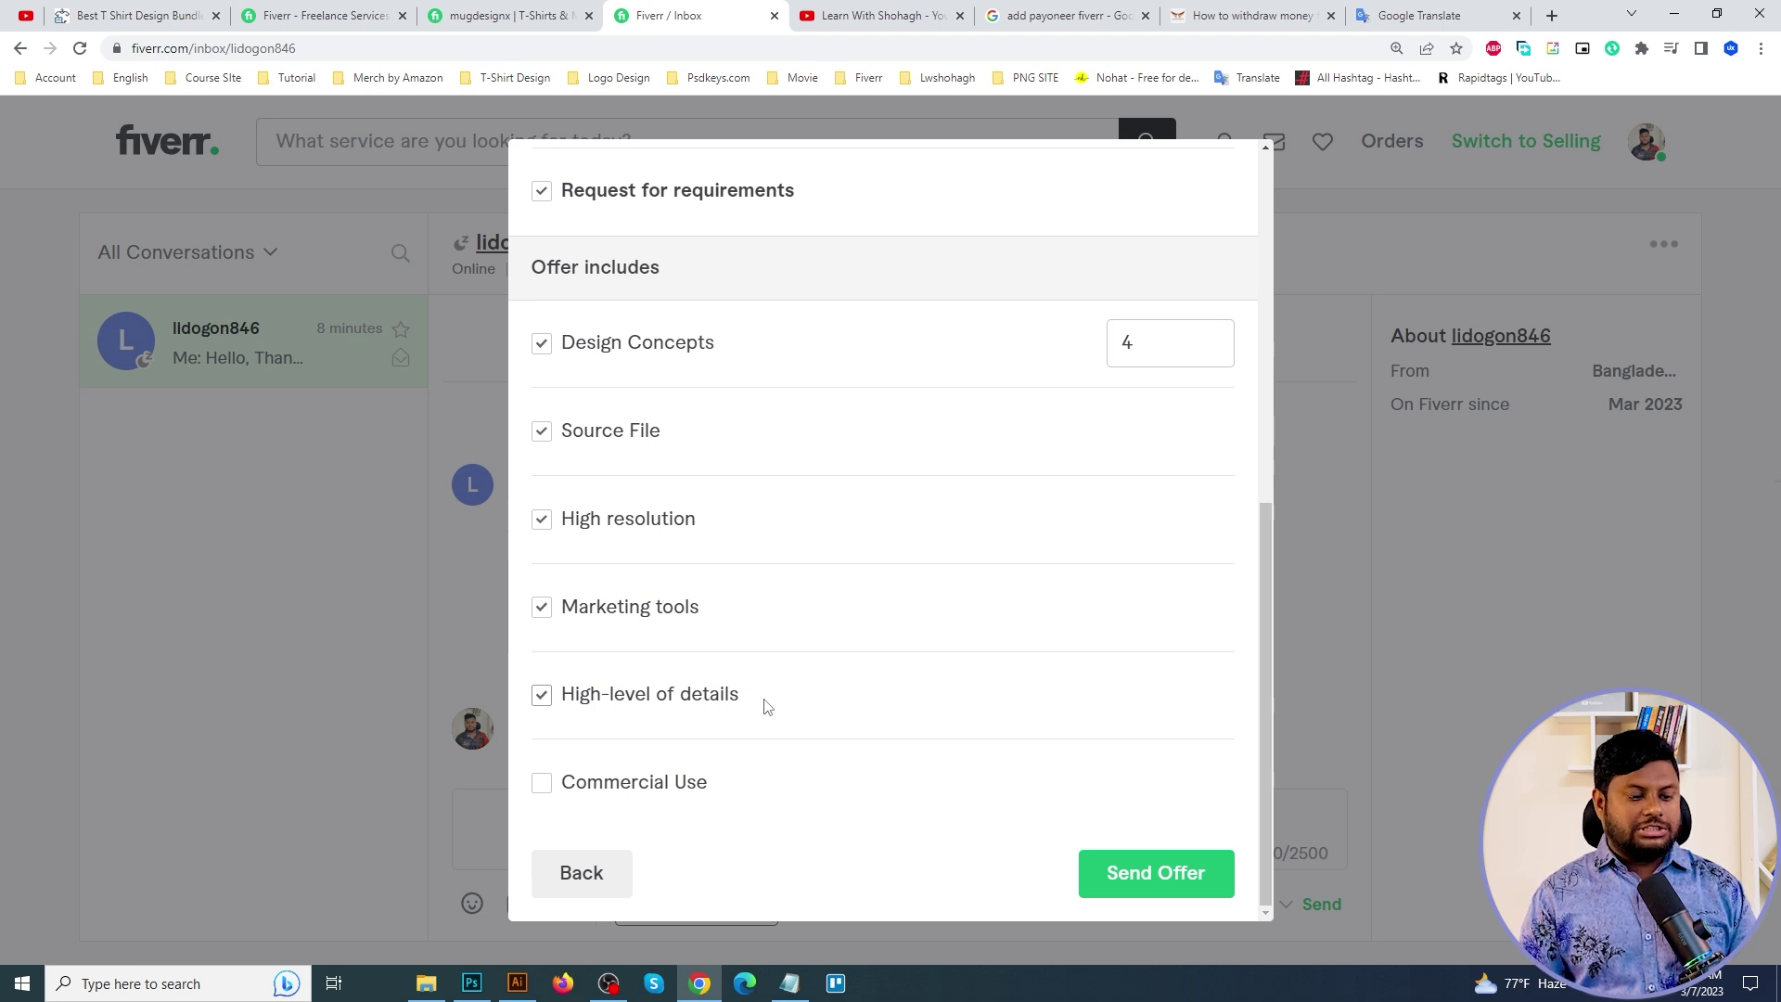
left_click(702, 781)
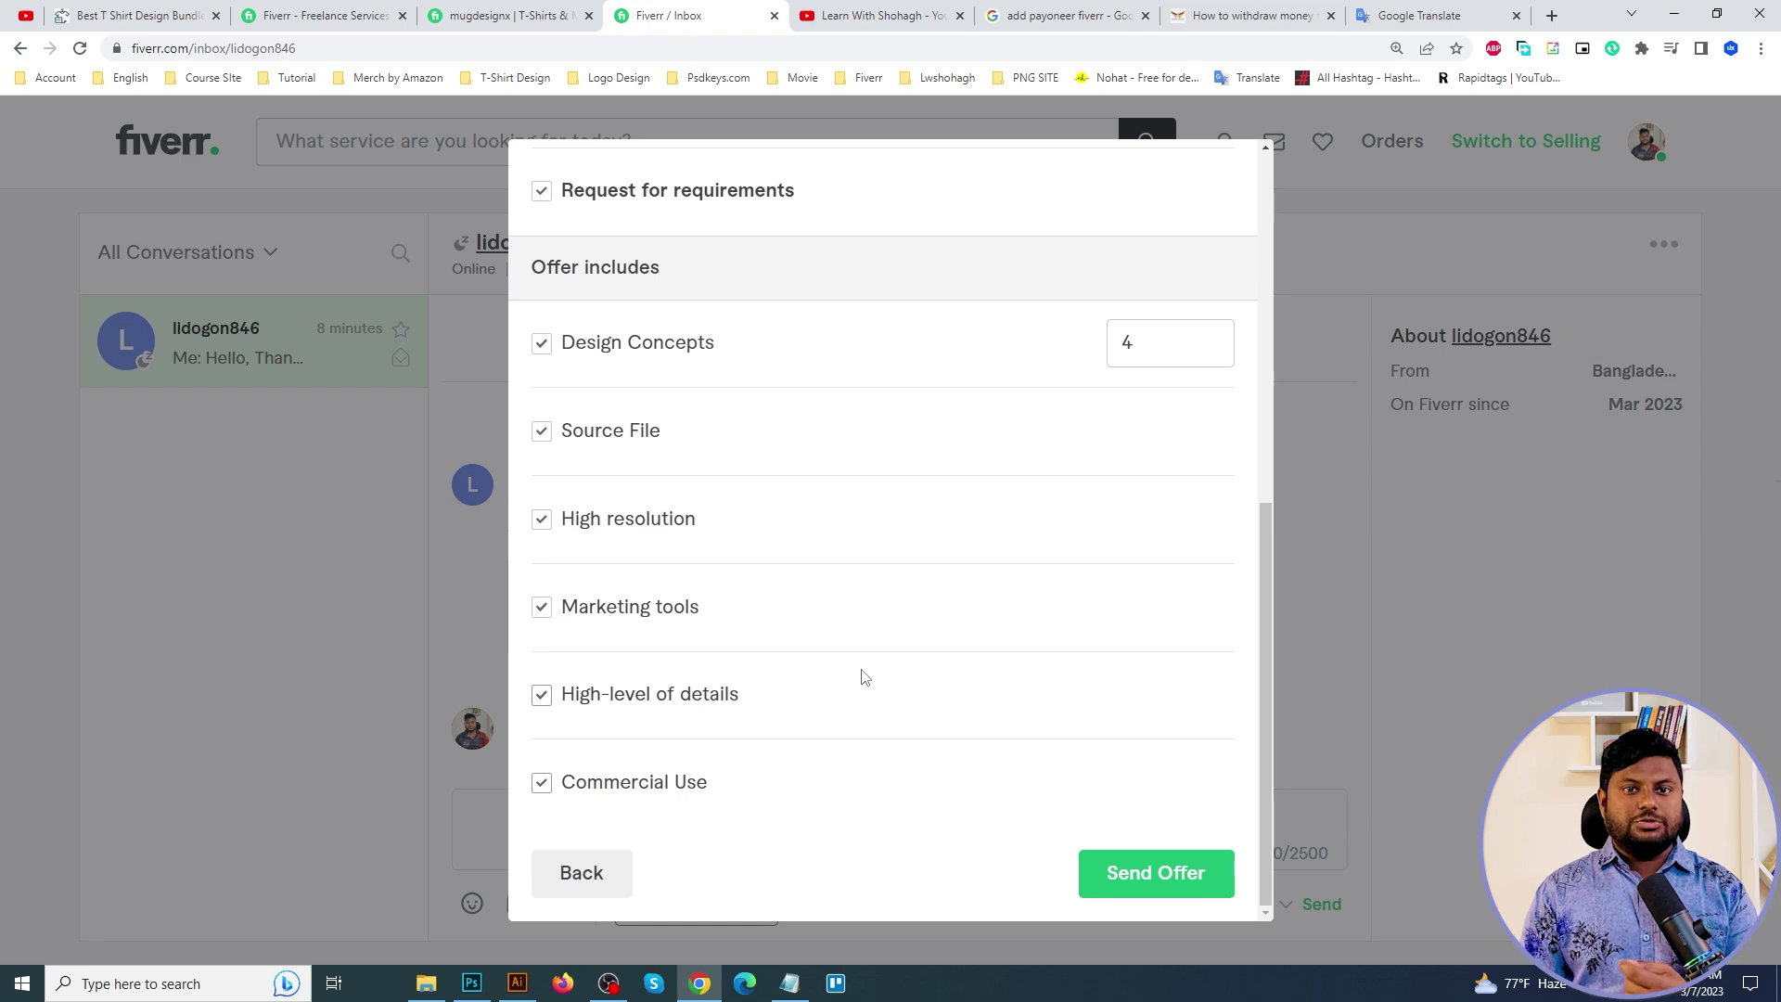
Review the offer's terms and send the custom offer to the buyer.
scroll(806, 634, "up", 3)
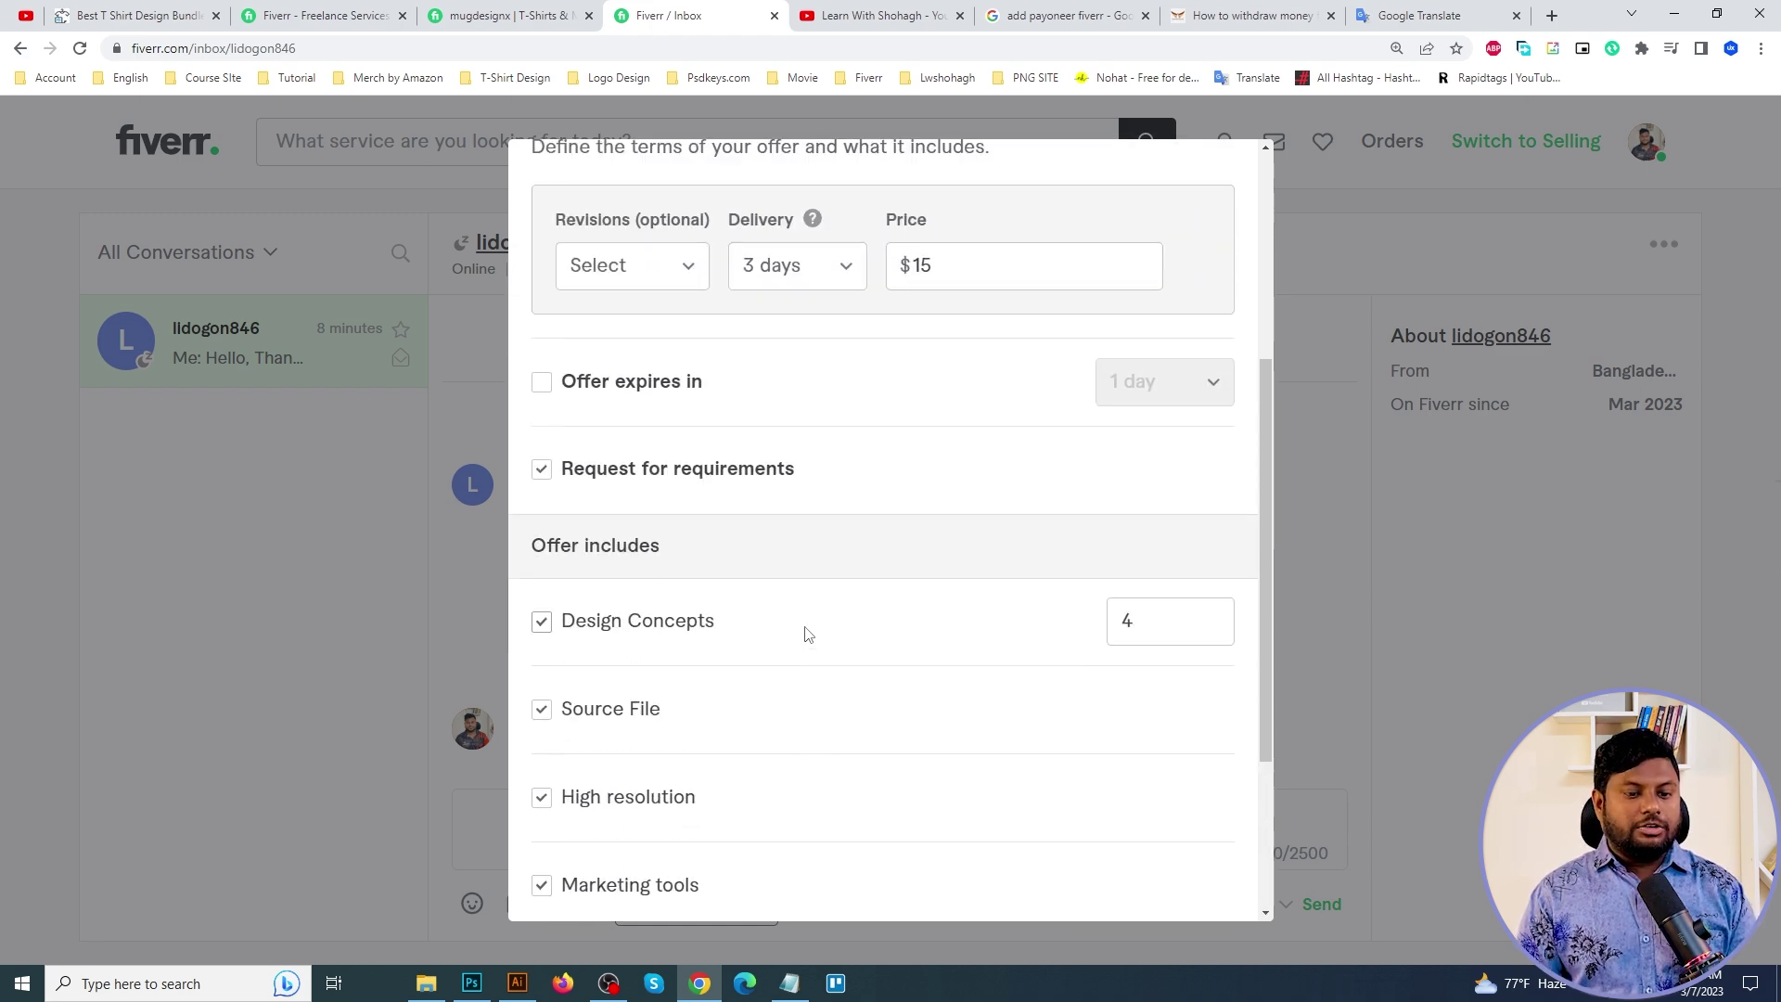
scroll(805, 631, "up", 4)
scroll(821, 621, "down", 6)
scroll(828, 618, "down", 2)
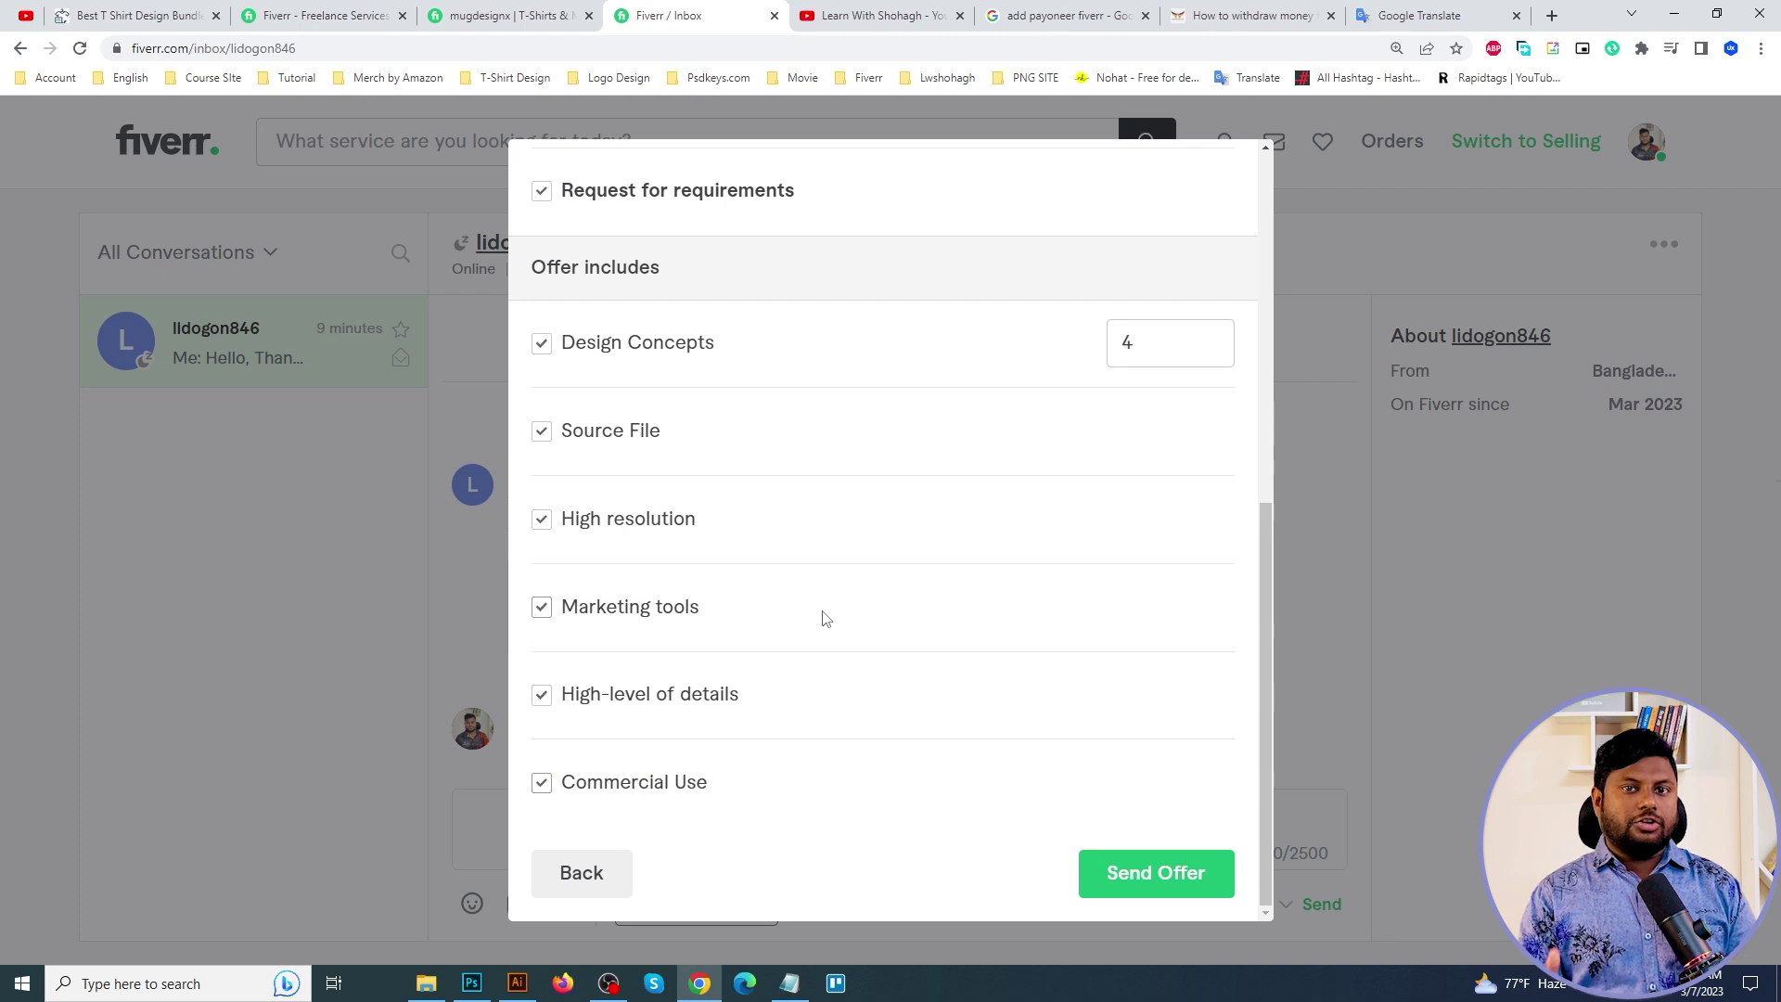
left_click(1196, 889)
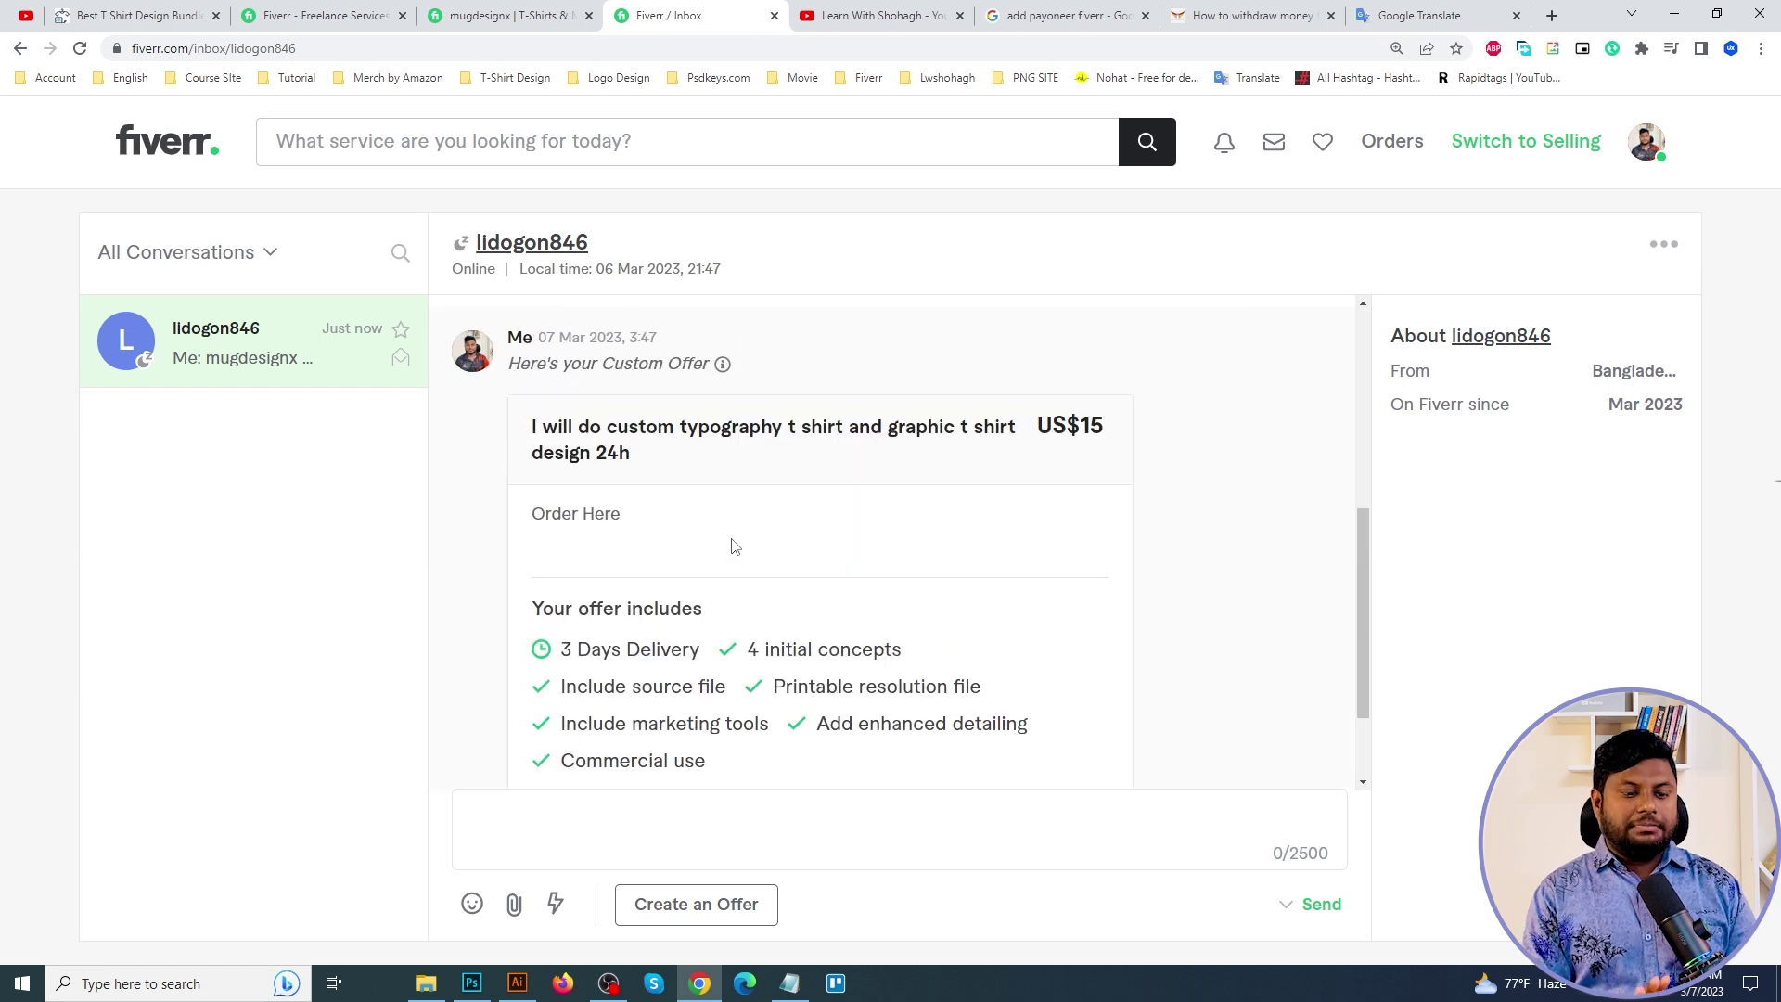
scroll(627, 547, "down", 2)
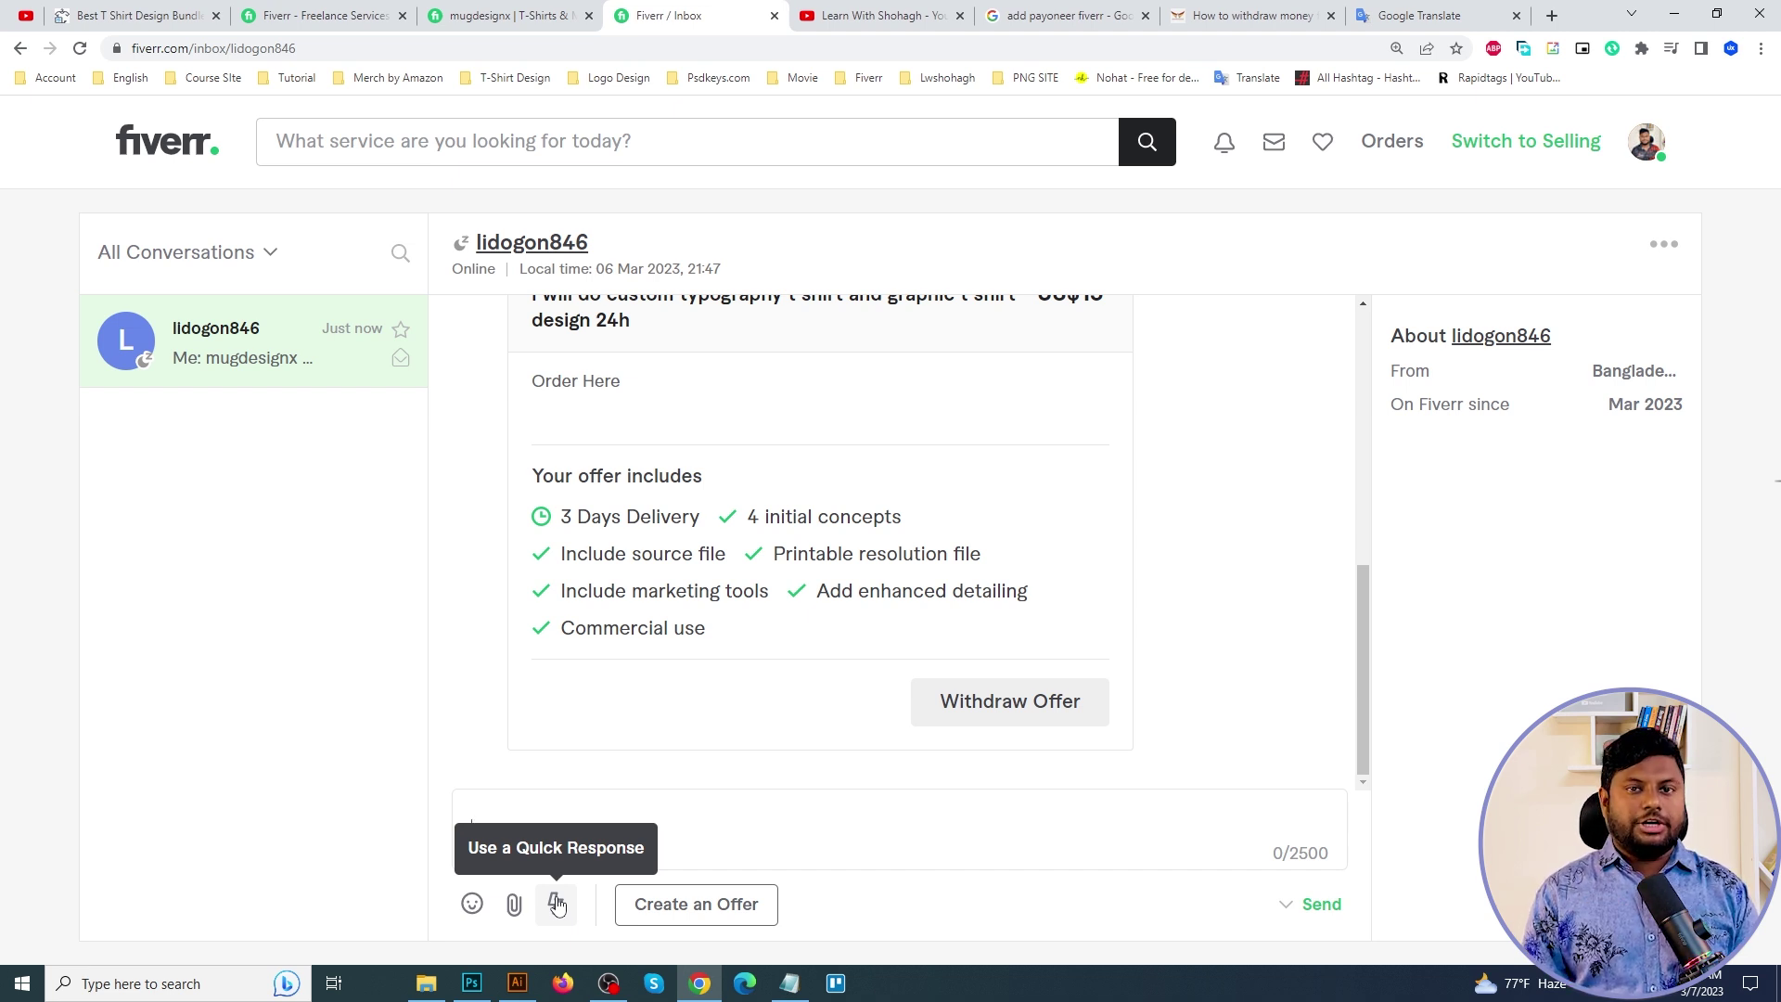
Switch to File Explorer, view the two mobile app screenshots up to the online status setting, and check the topic list in Notepad.
key("alt+Tab")
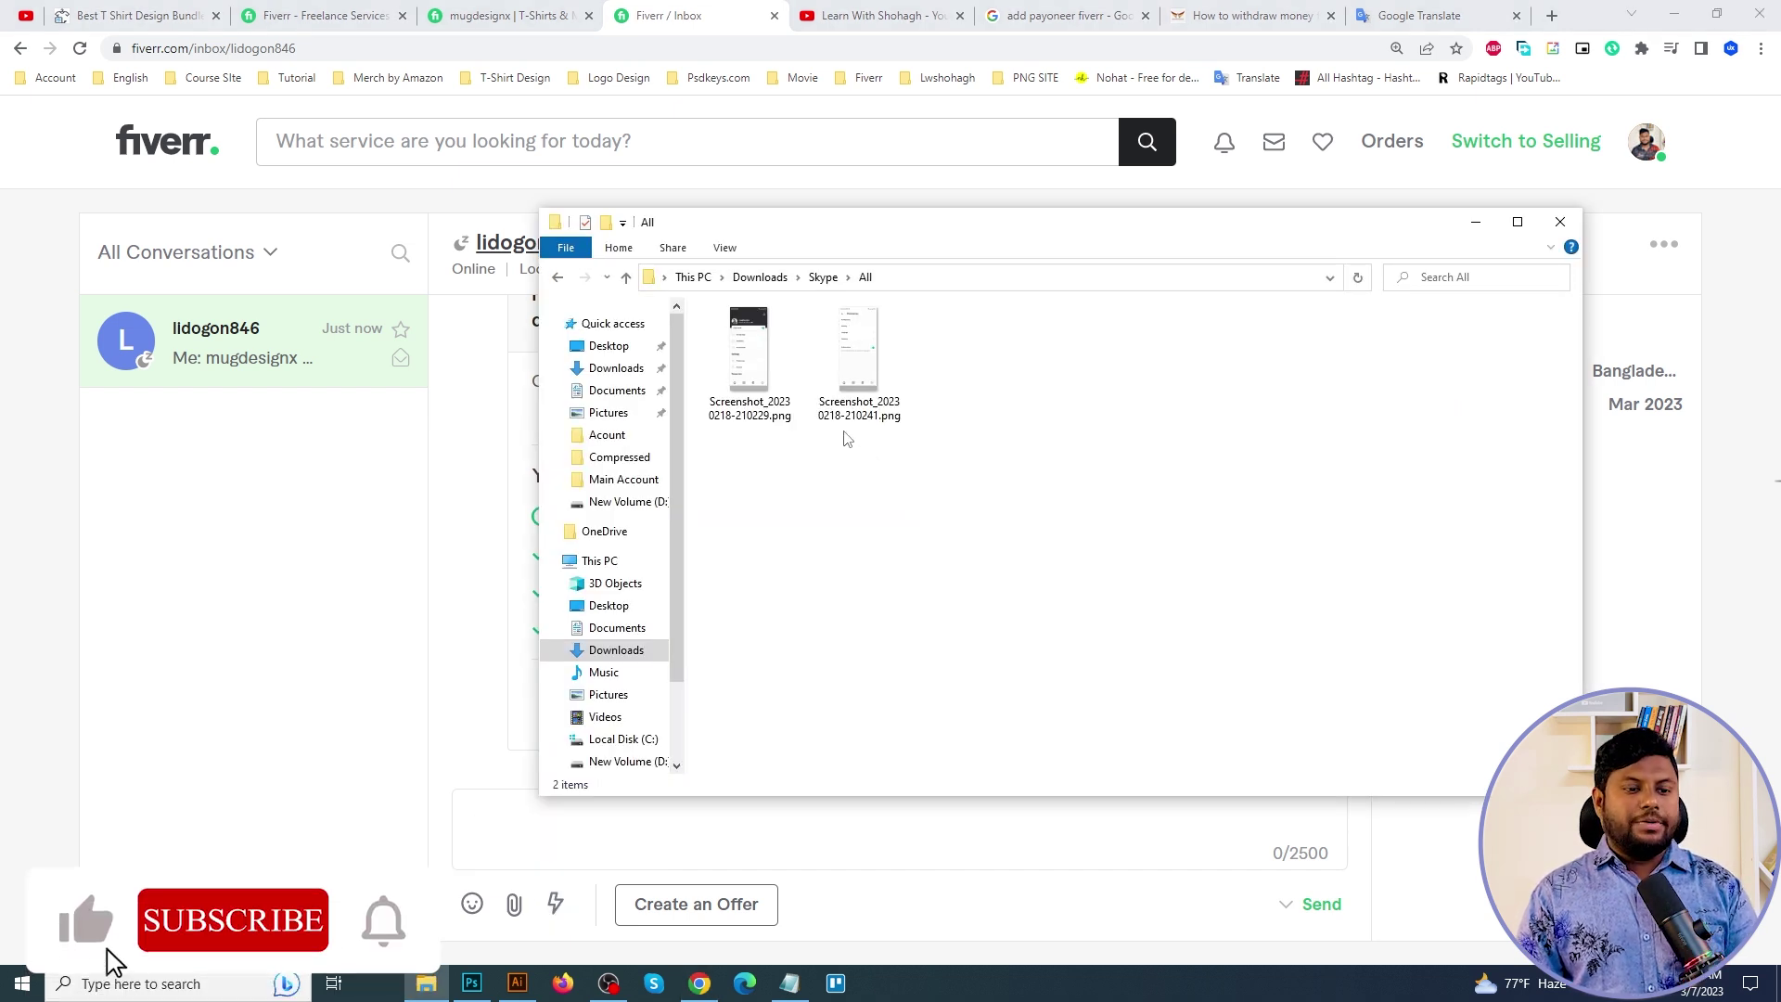
left_click(745, 349)
double_click(745, 349)
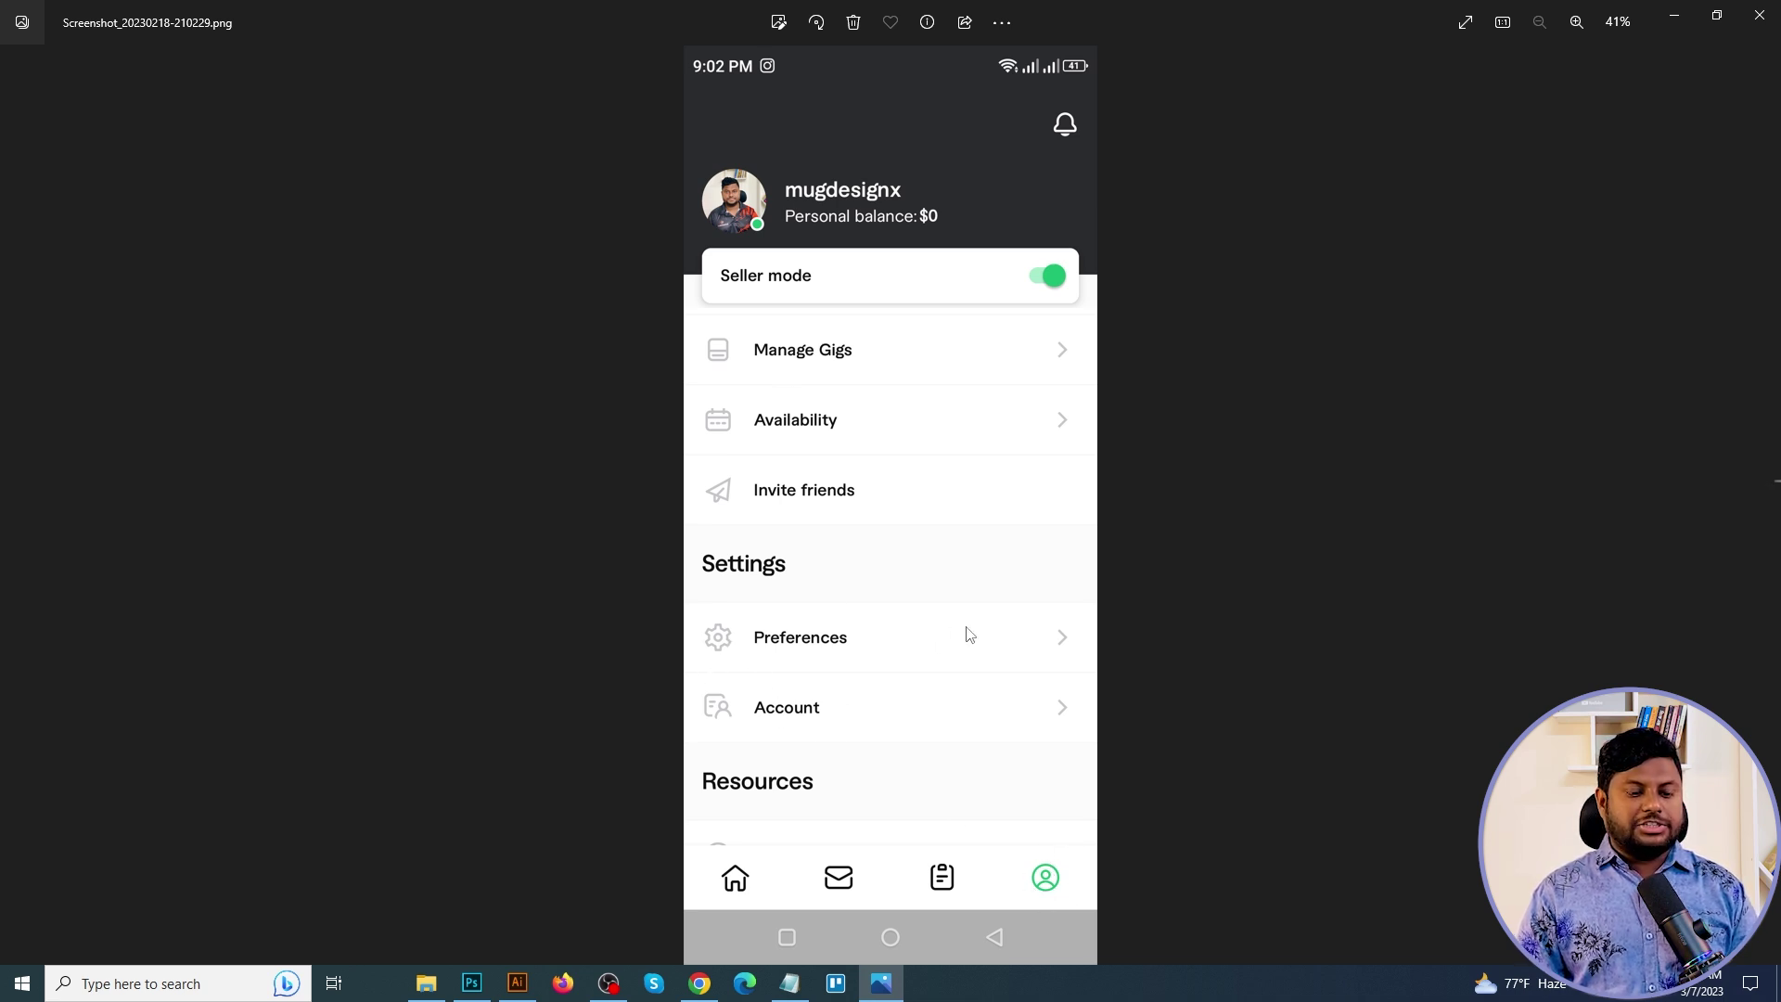
scroll(991, 788, "down", 1)
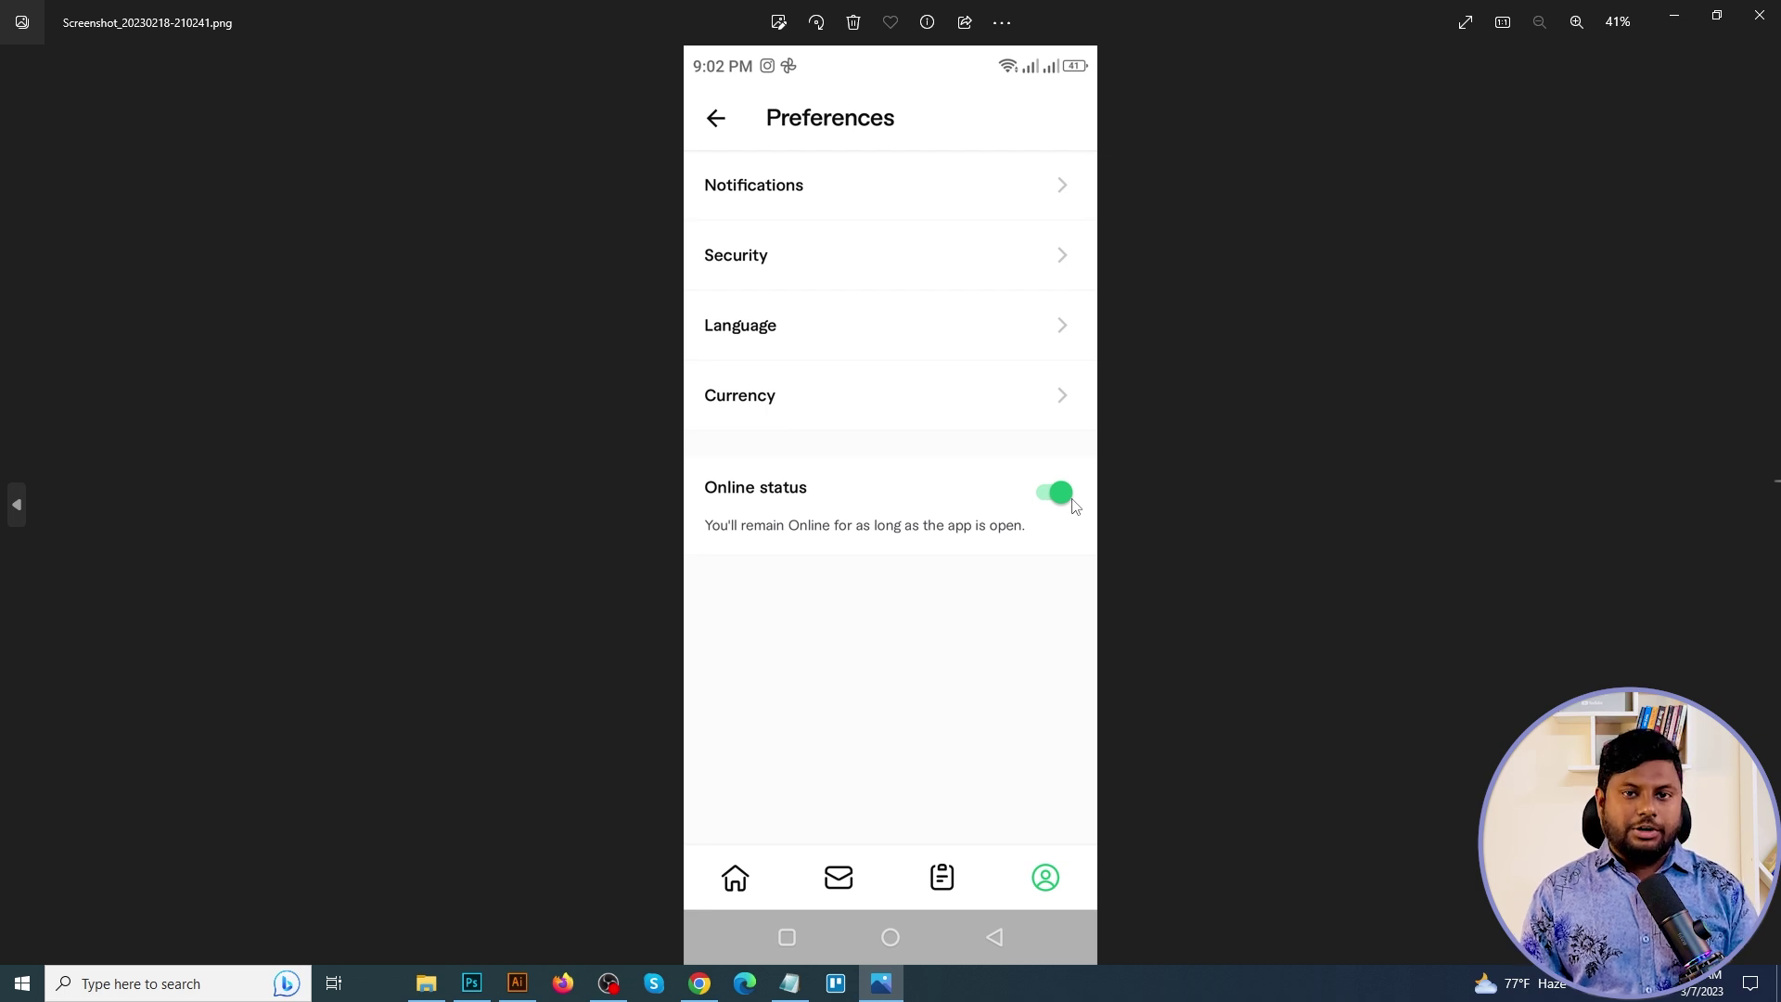
left_click(699, 983)
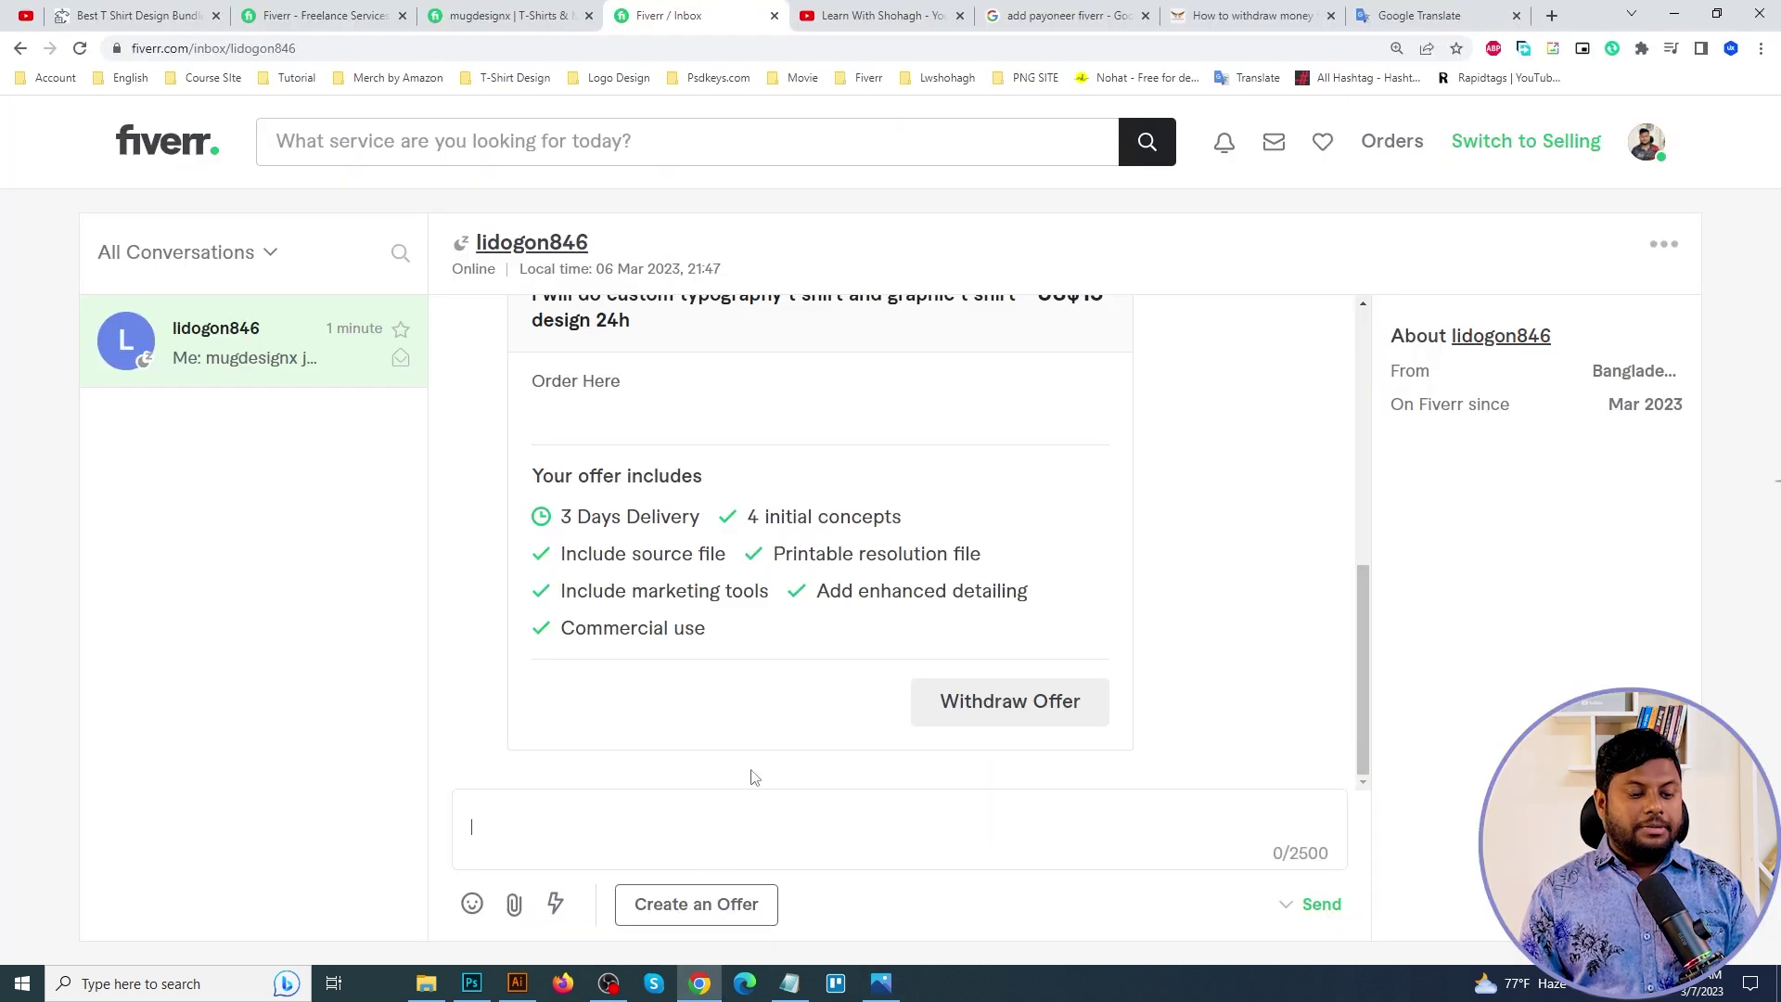
left_click(789, 984)
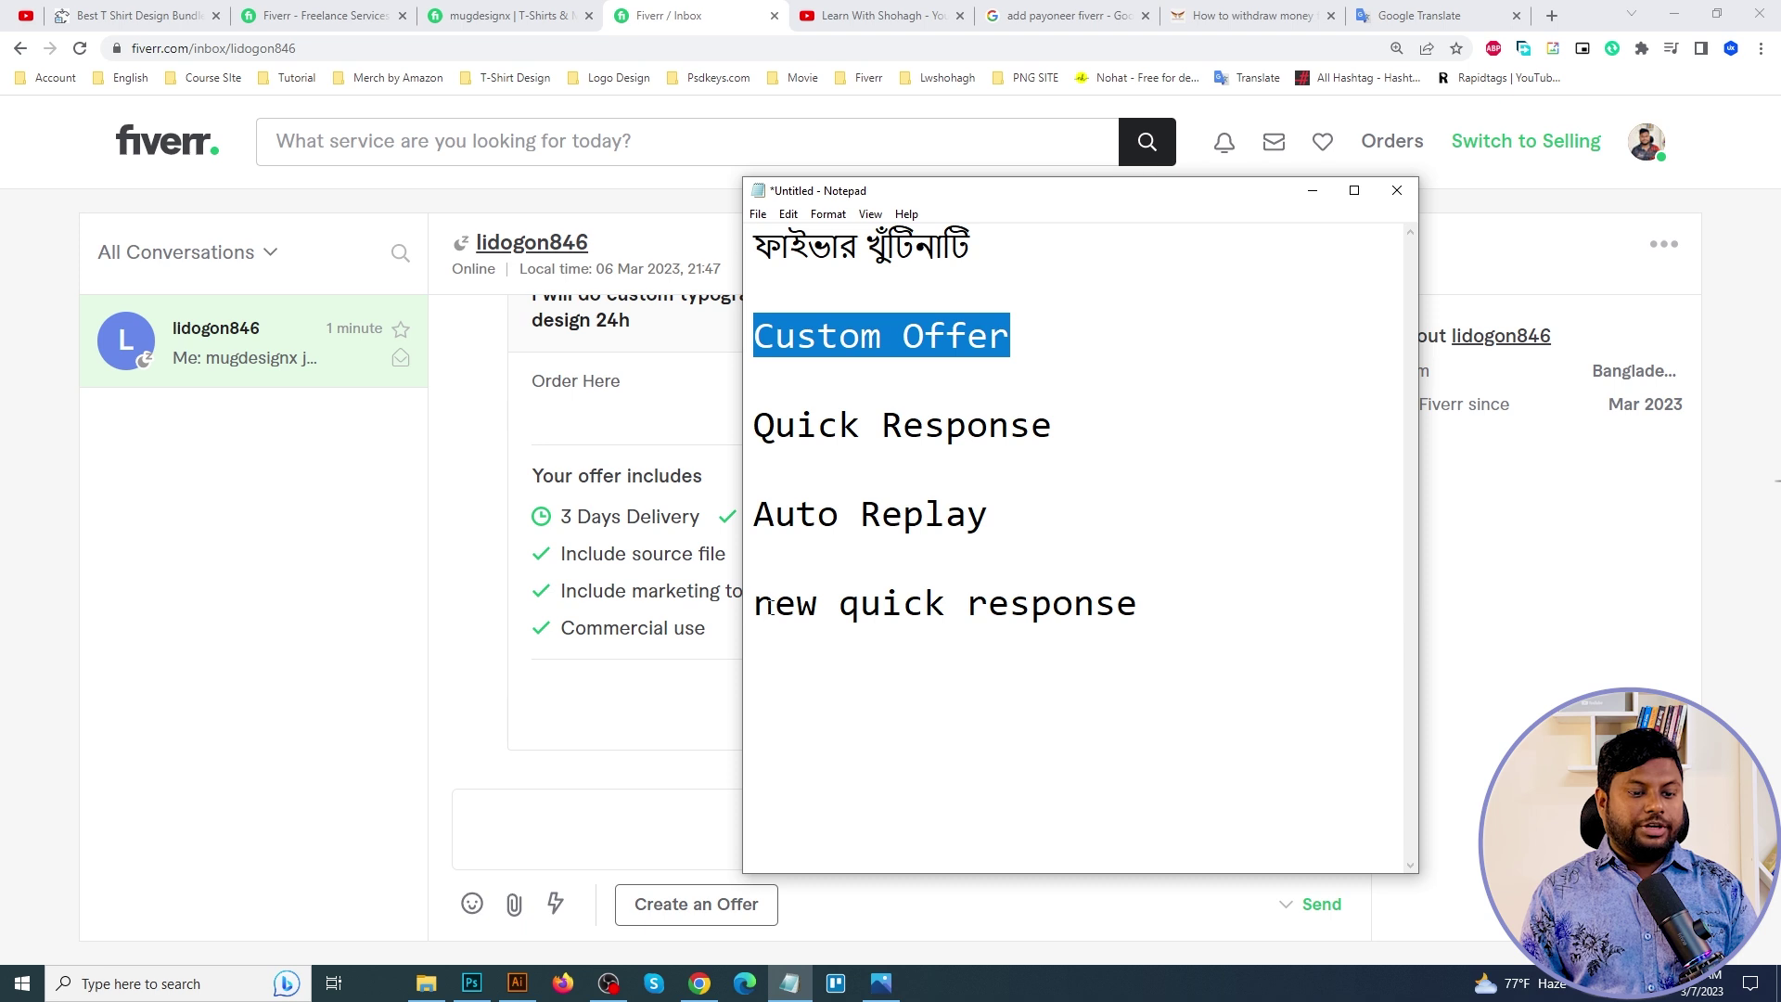
Switch back to Chrome and save a new quick response named "Basic price" with the text "10 Designs".
left_click(555, 903)
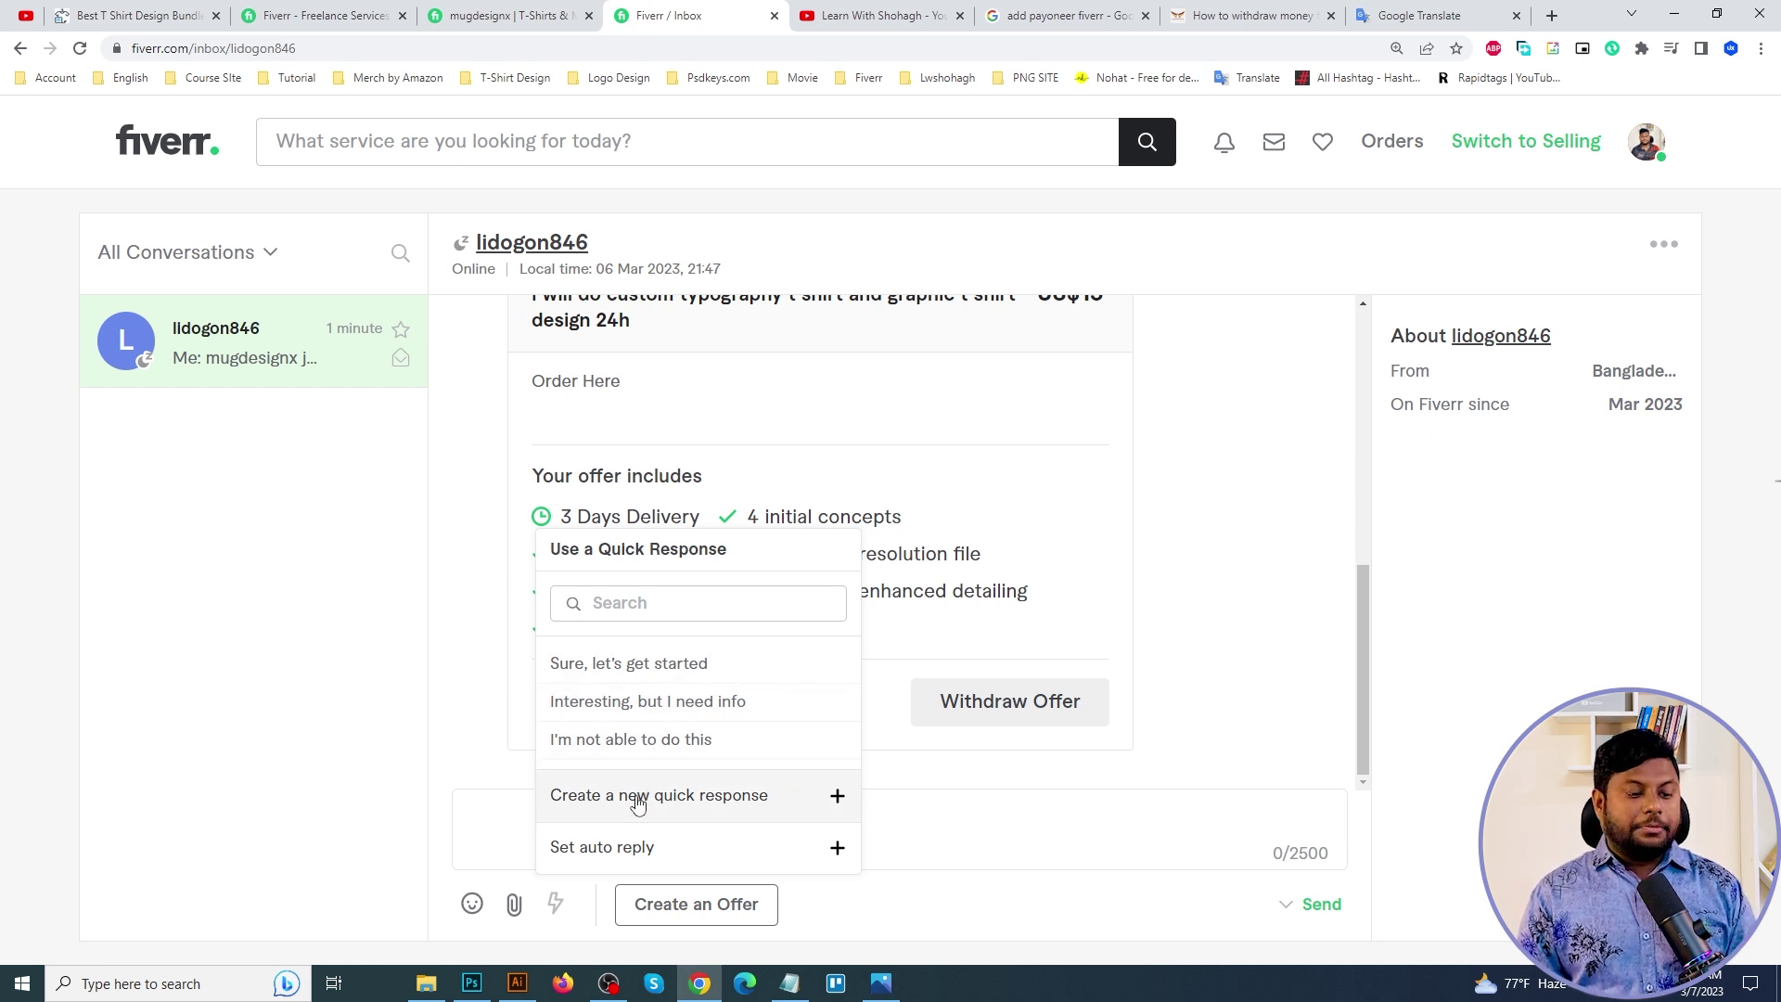
left_click(680, 800)
left_click(726, 350)
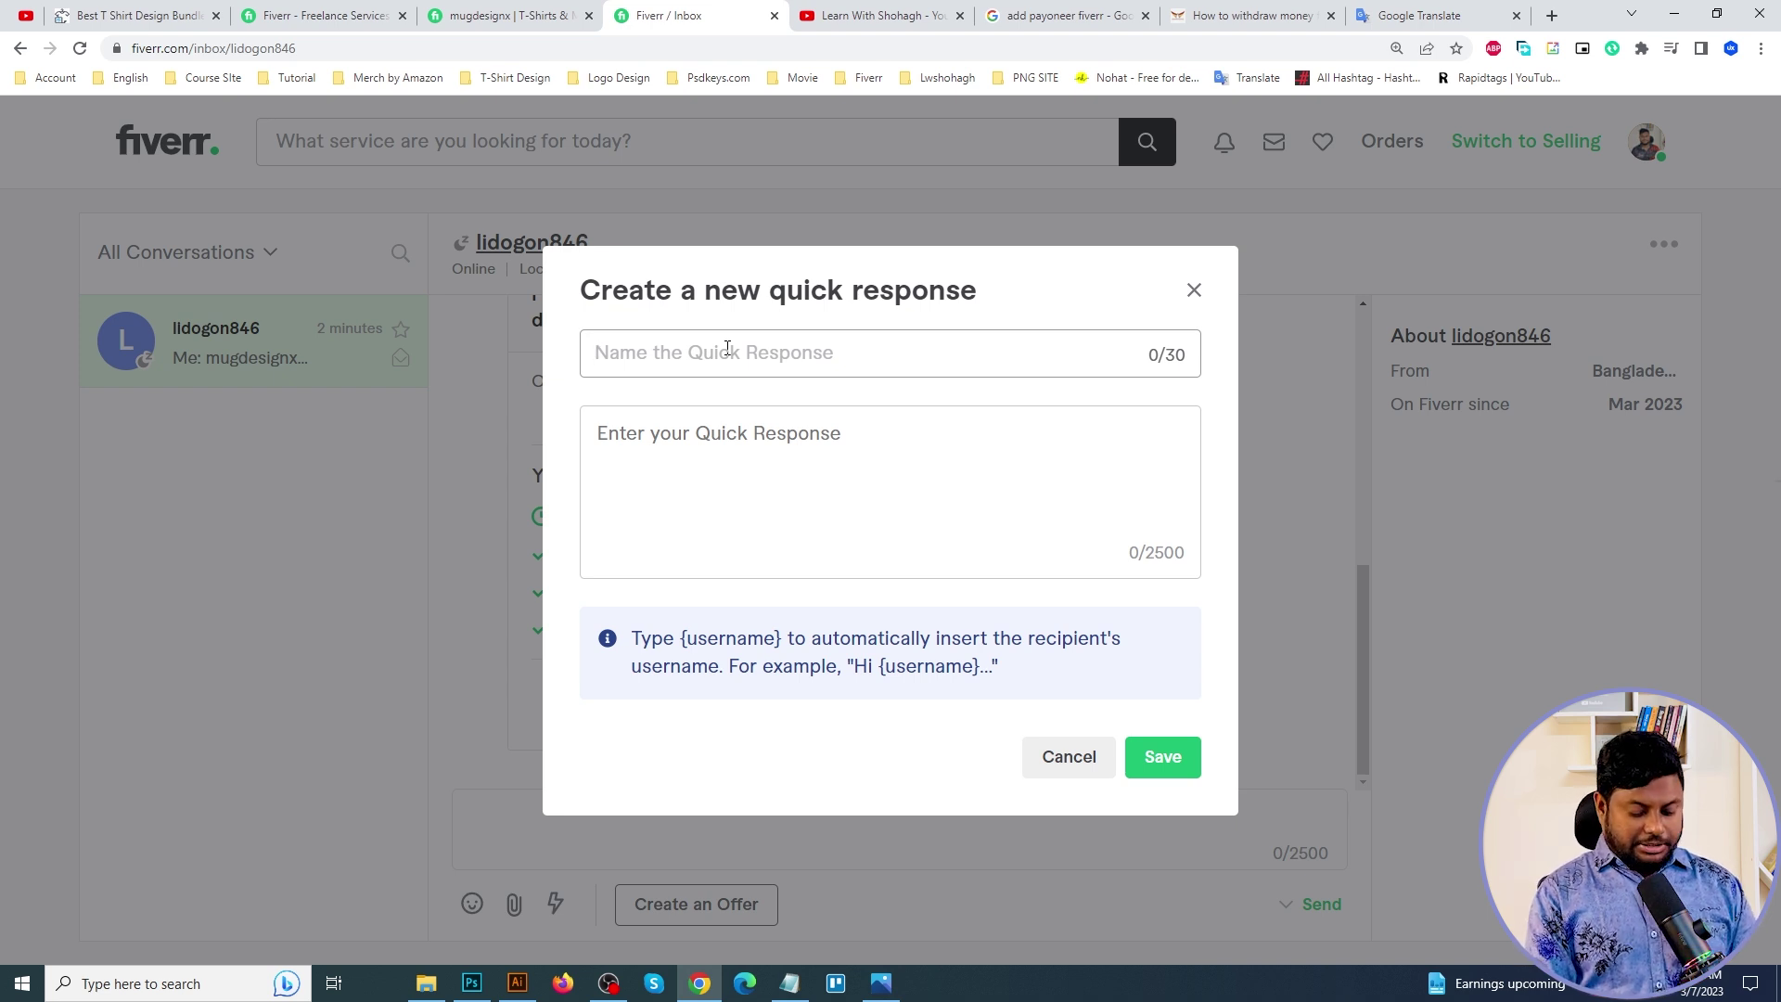
type("Price")
key("ctrl+a")
type("Basic price")
left_click(881, 515)
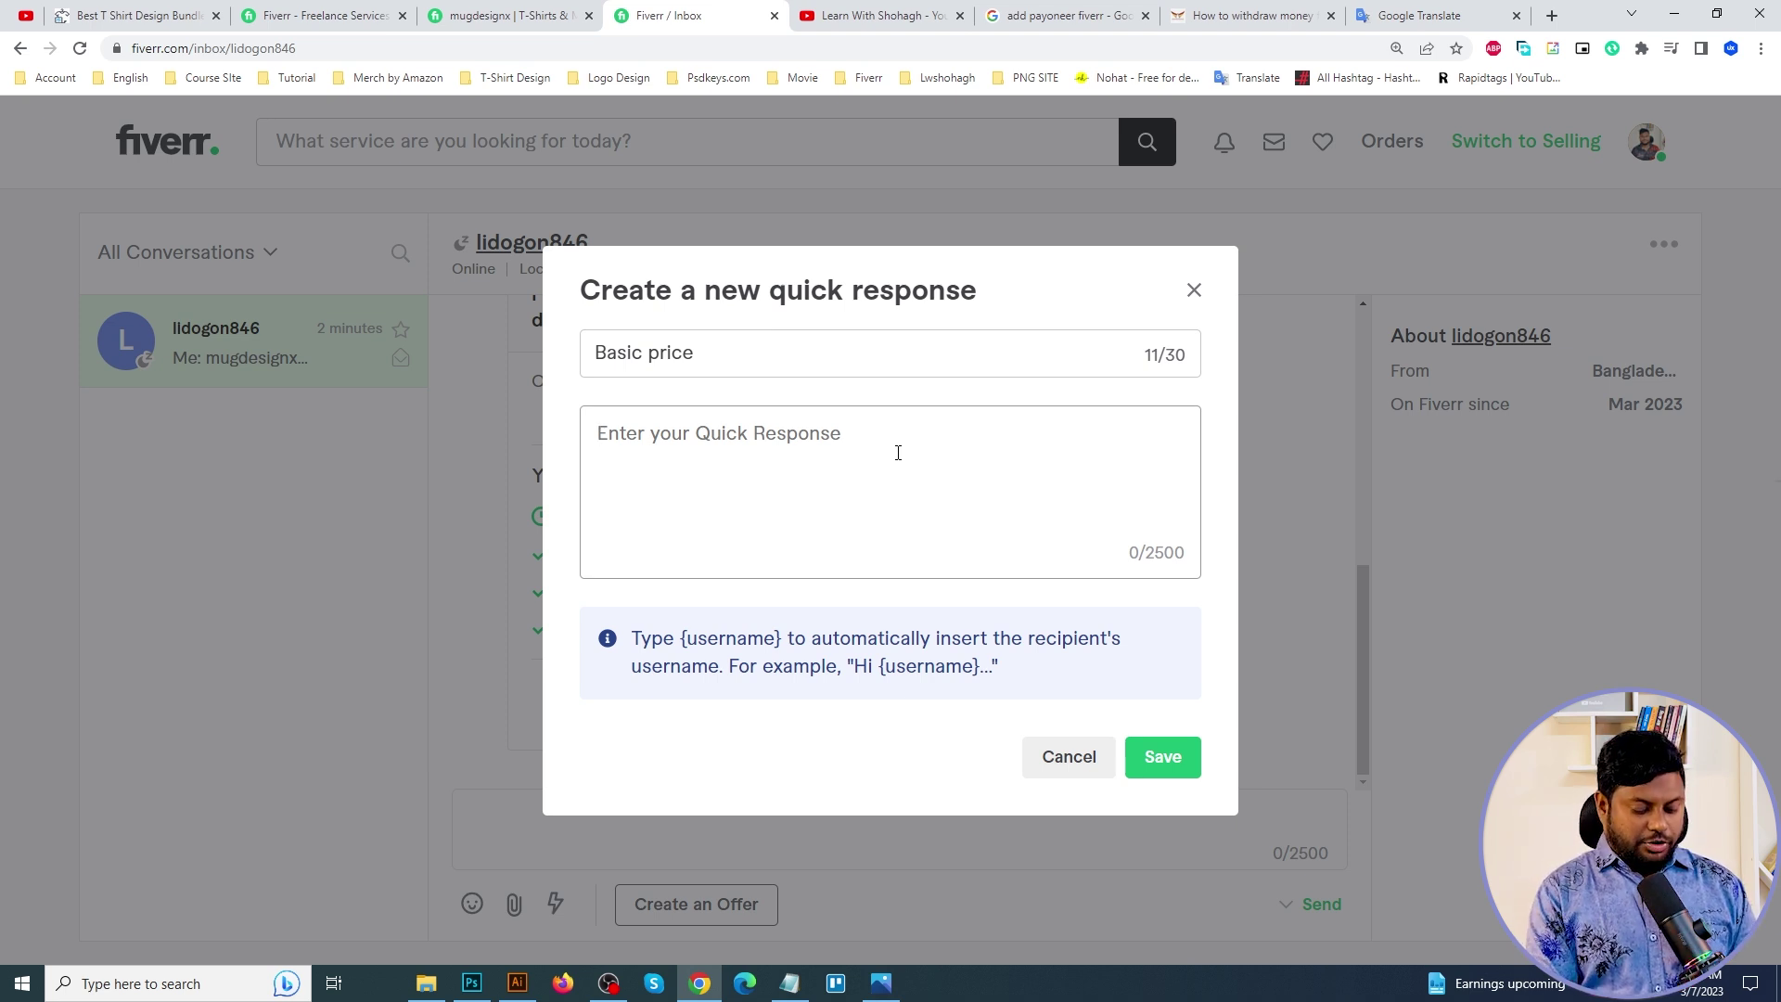
type("10 D")
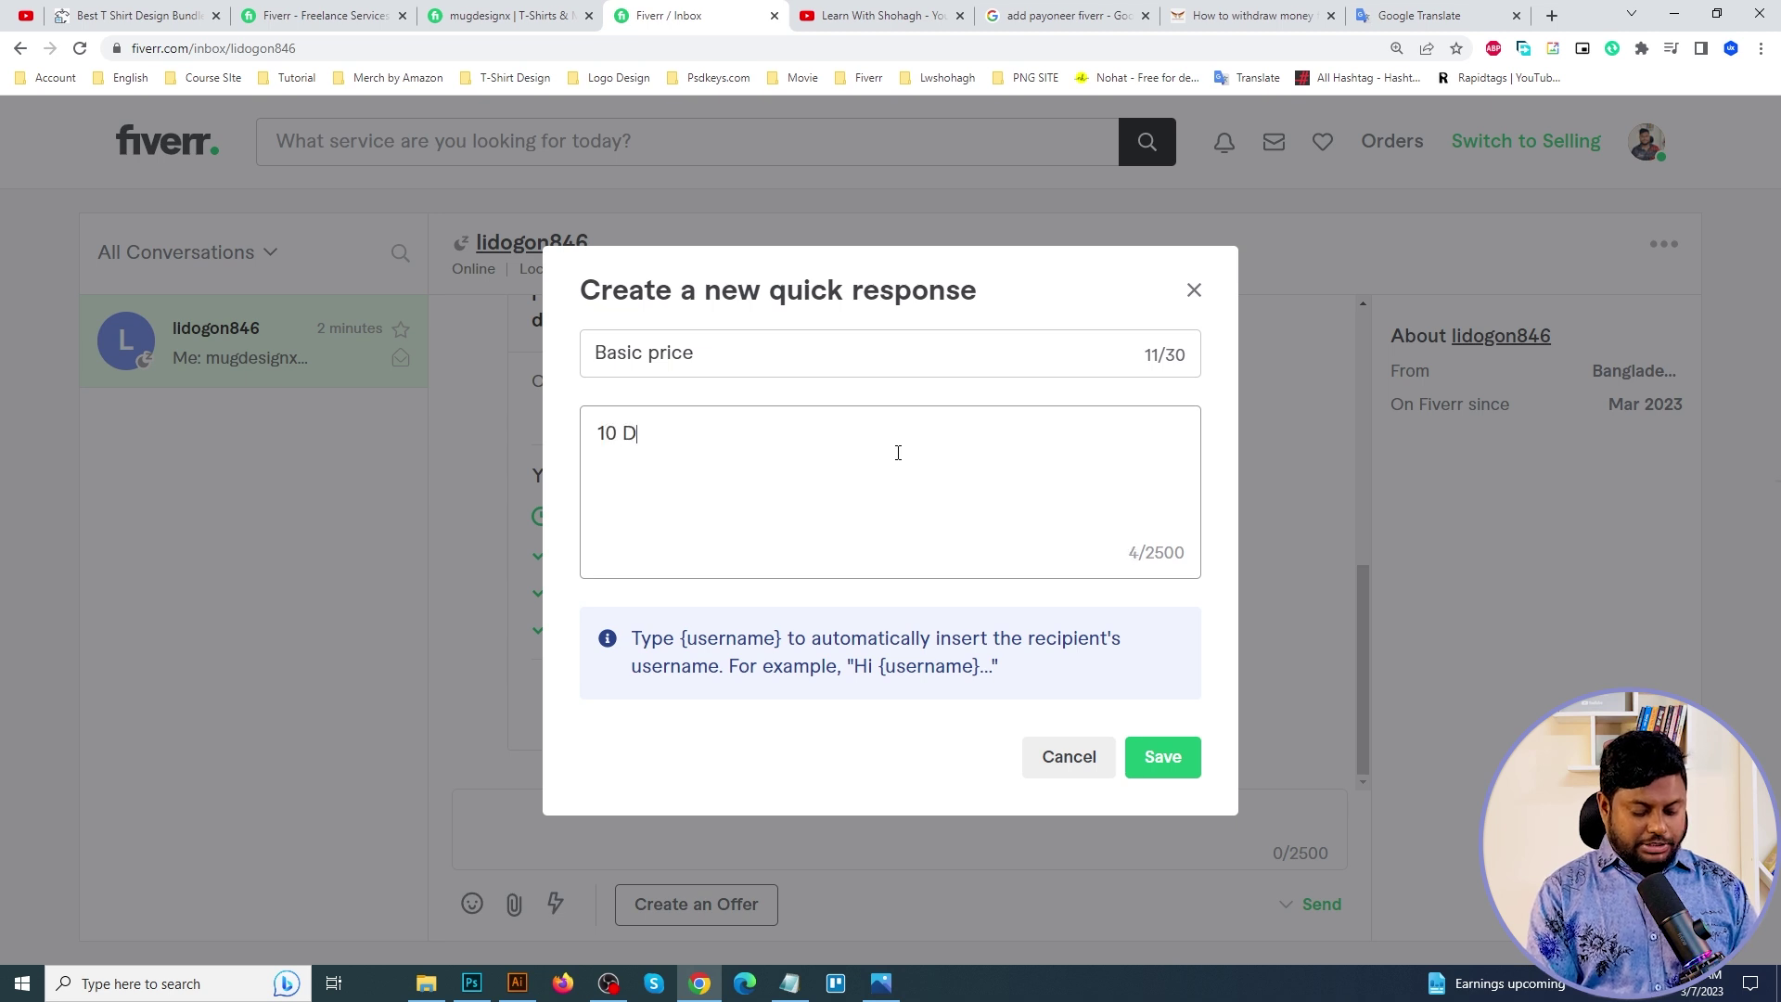
type("esigns")
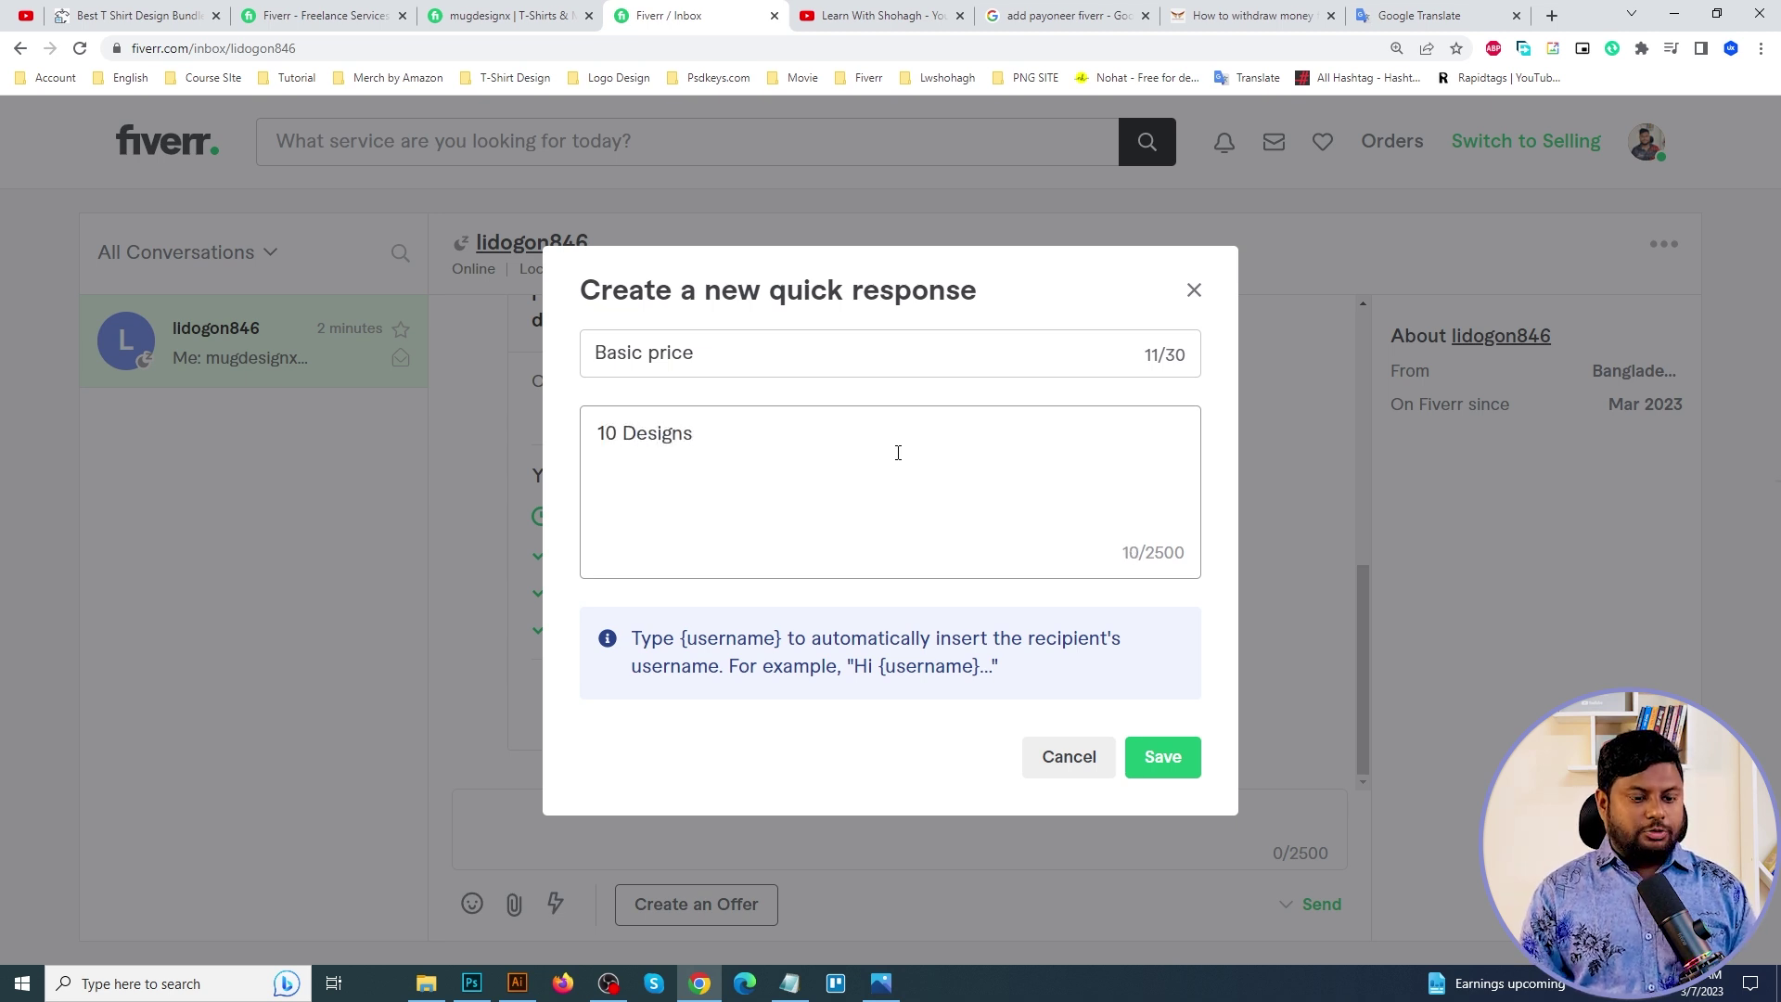
left_click(1160, 764)
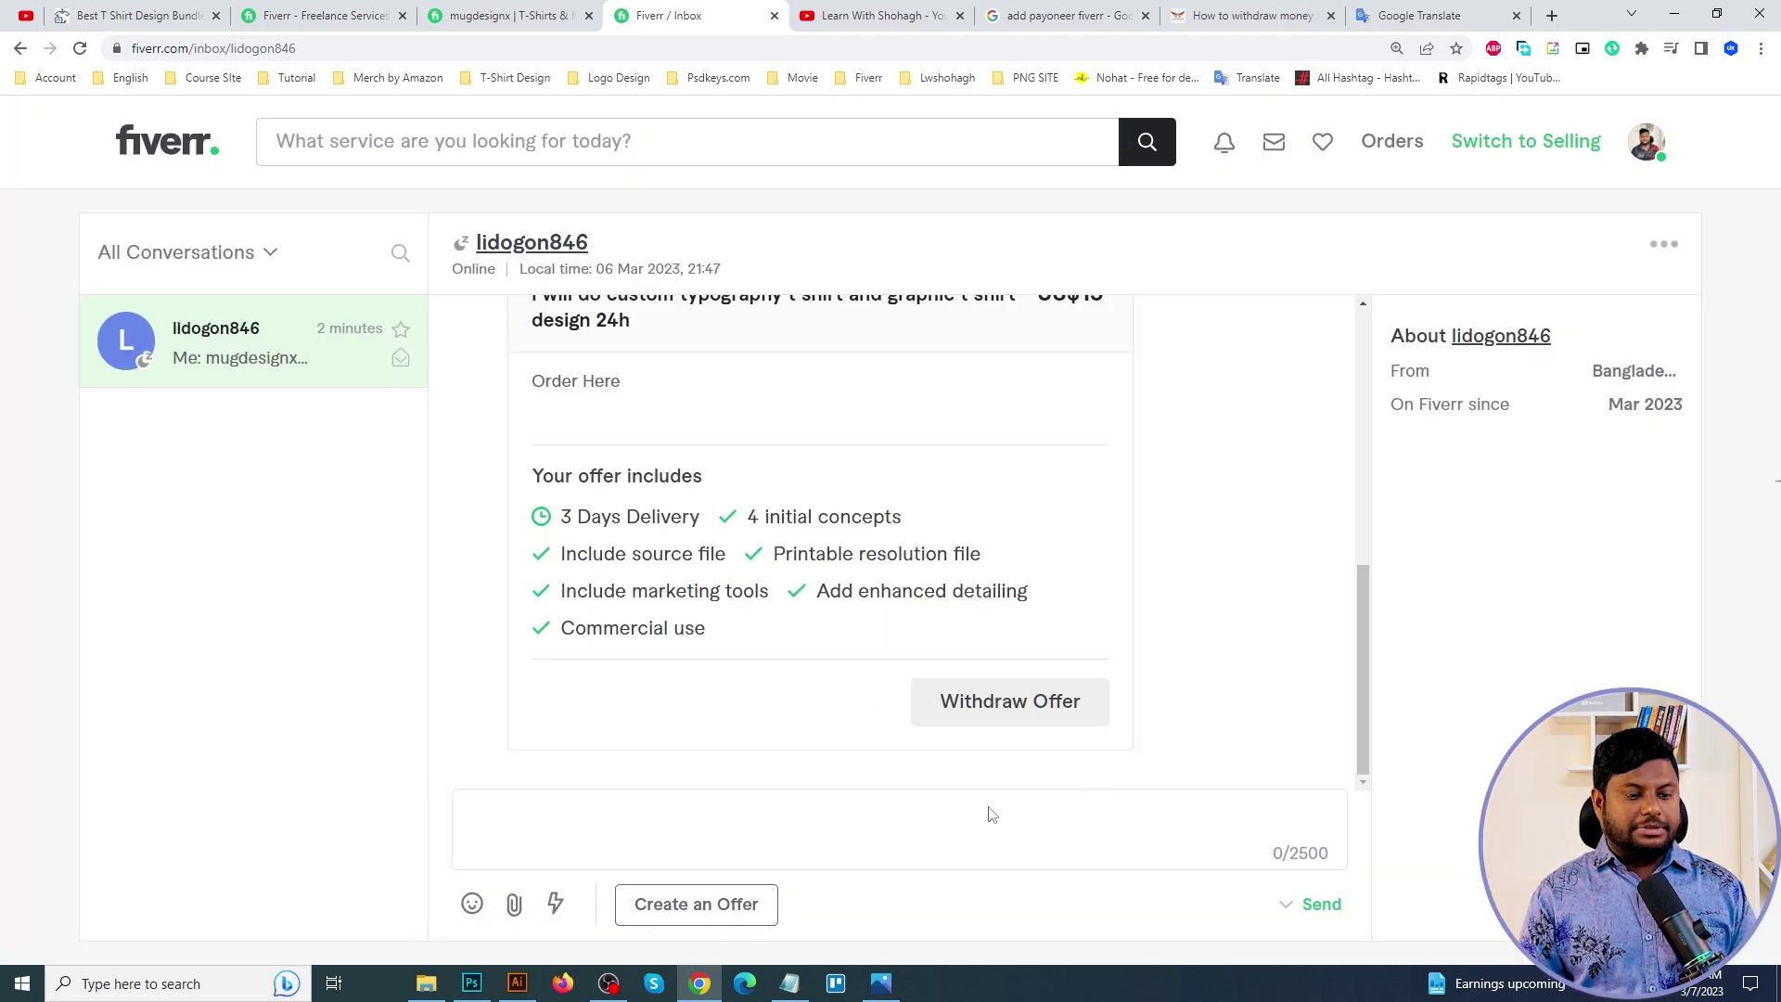
Insert the "Basic price" quick response into the message box and clear the inserted text.
left_click(554, 904)
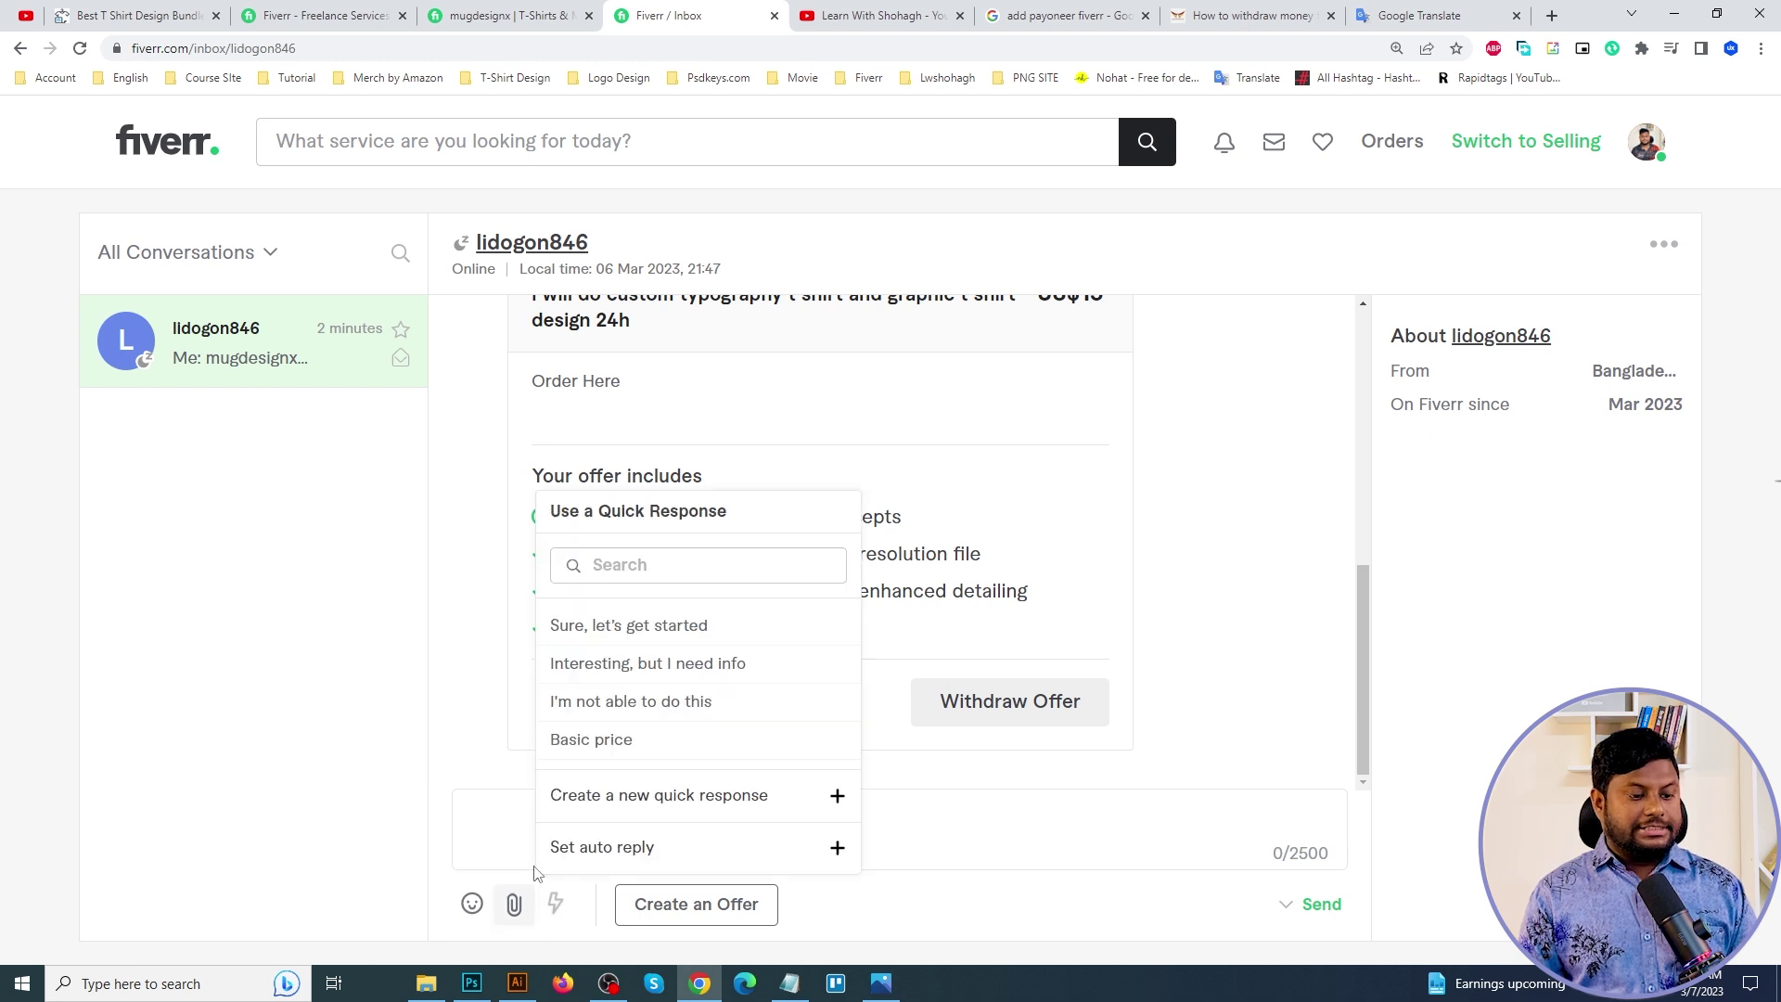
left_click(669, 742)
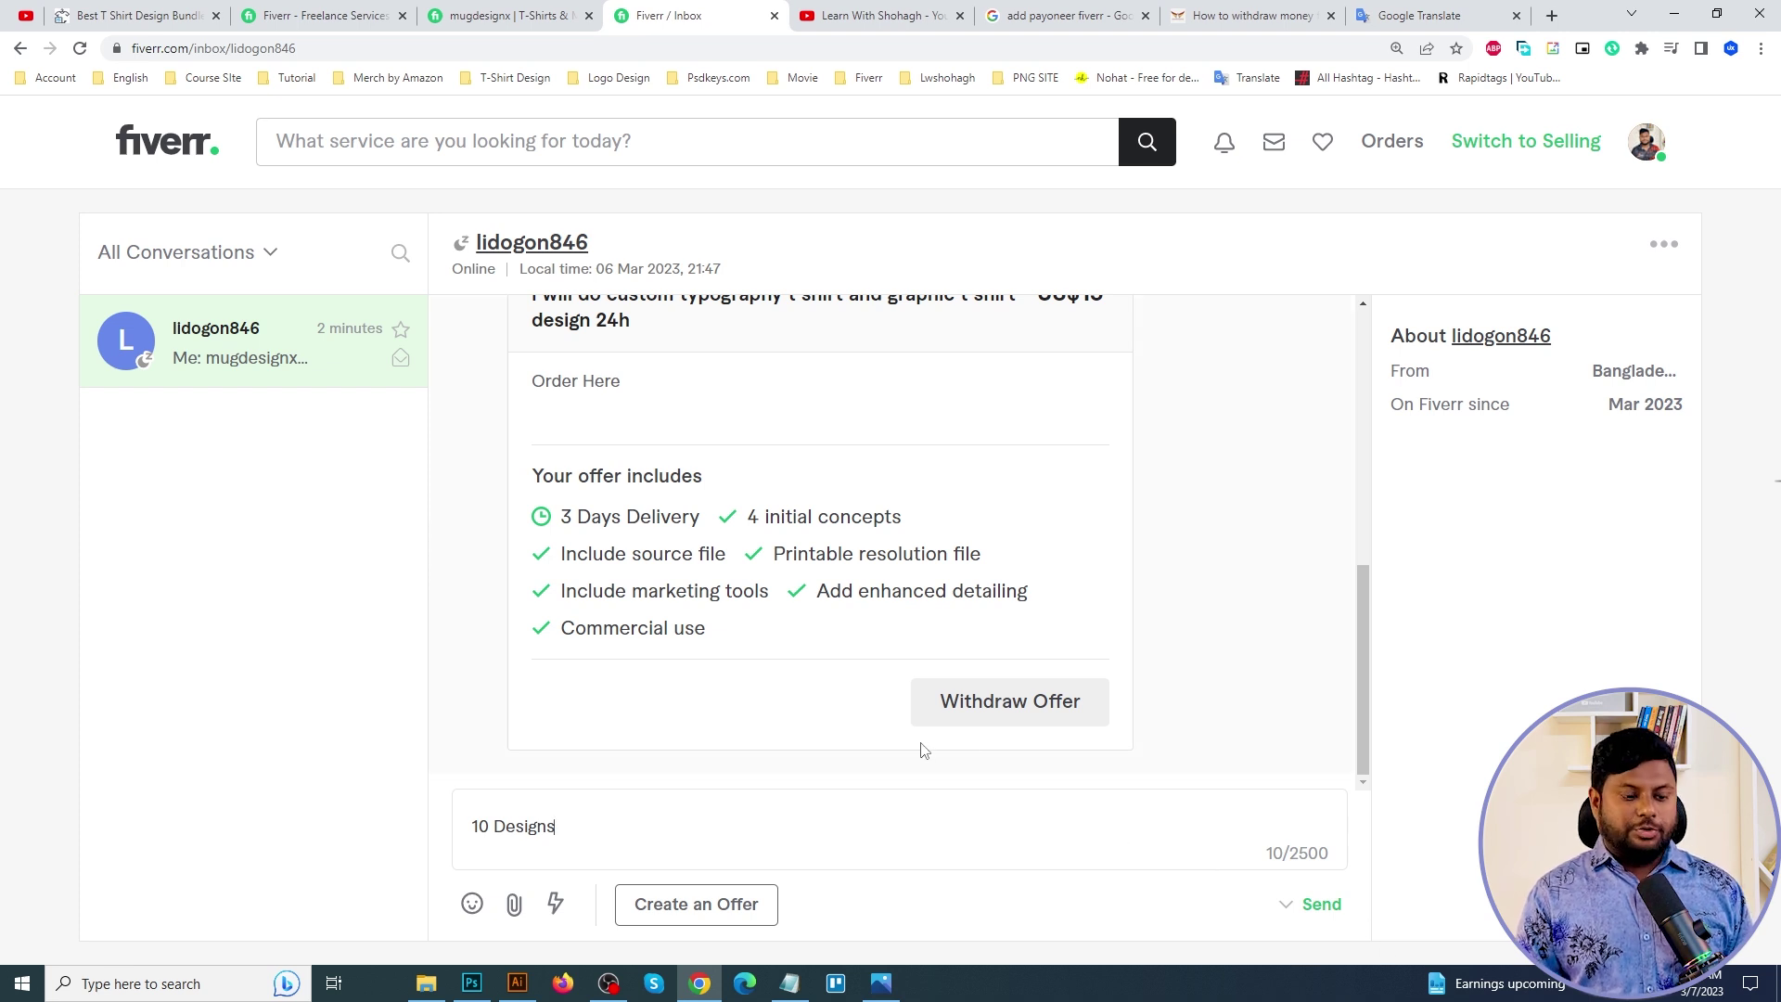
key("ctrl+a")
key("BackSpace")
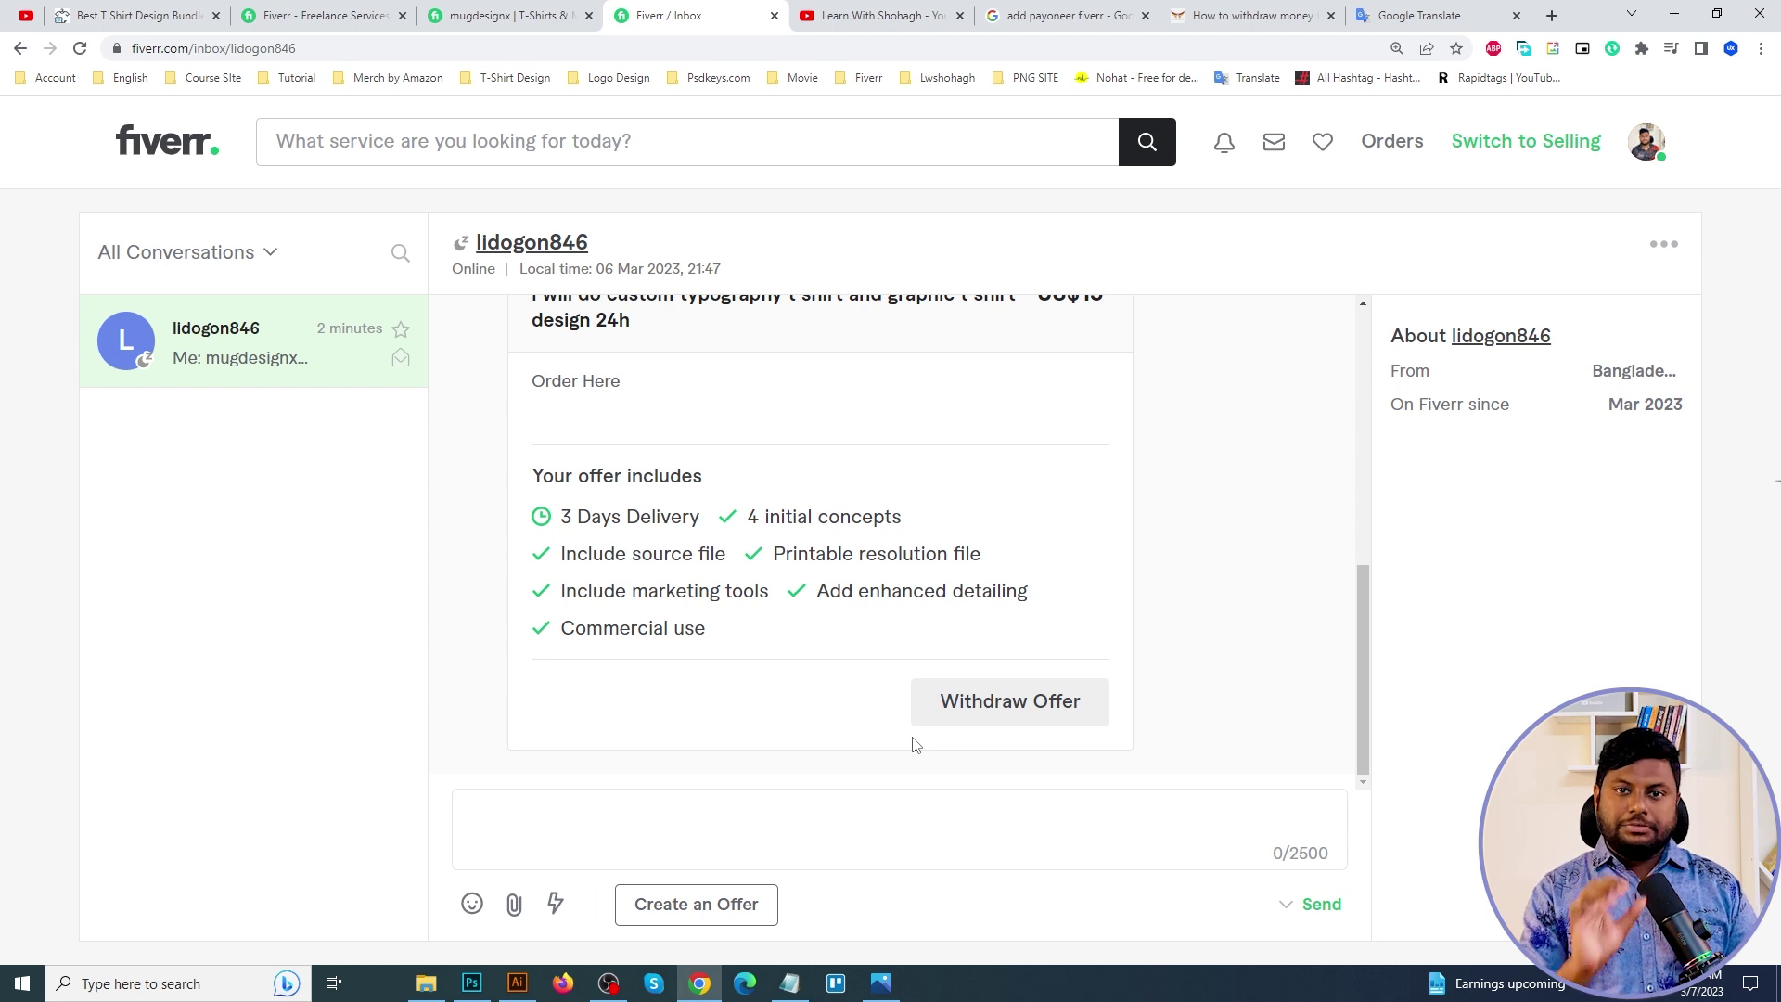
Delete the "Basic price" quick response from the saved responses.
left_click(555, 904)
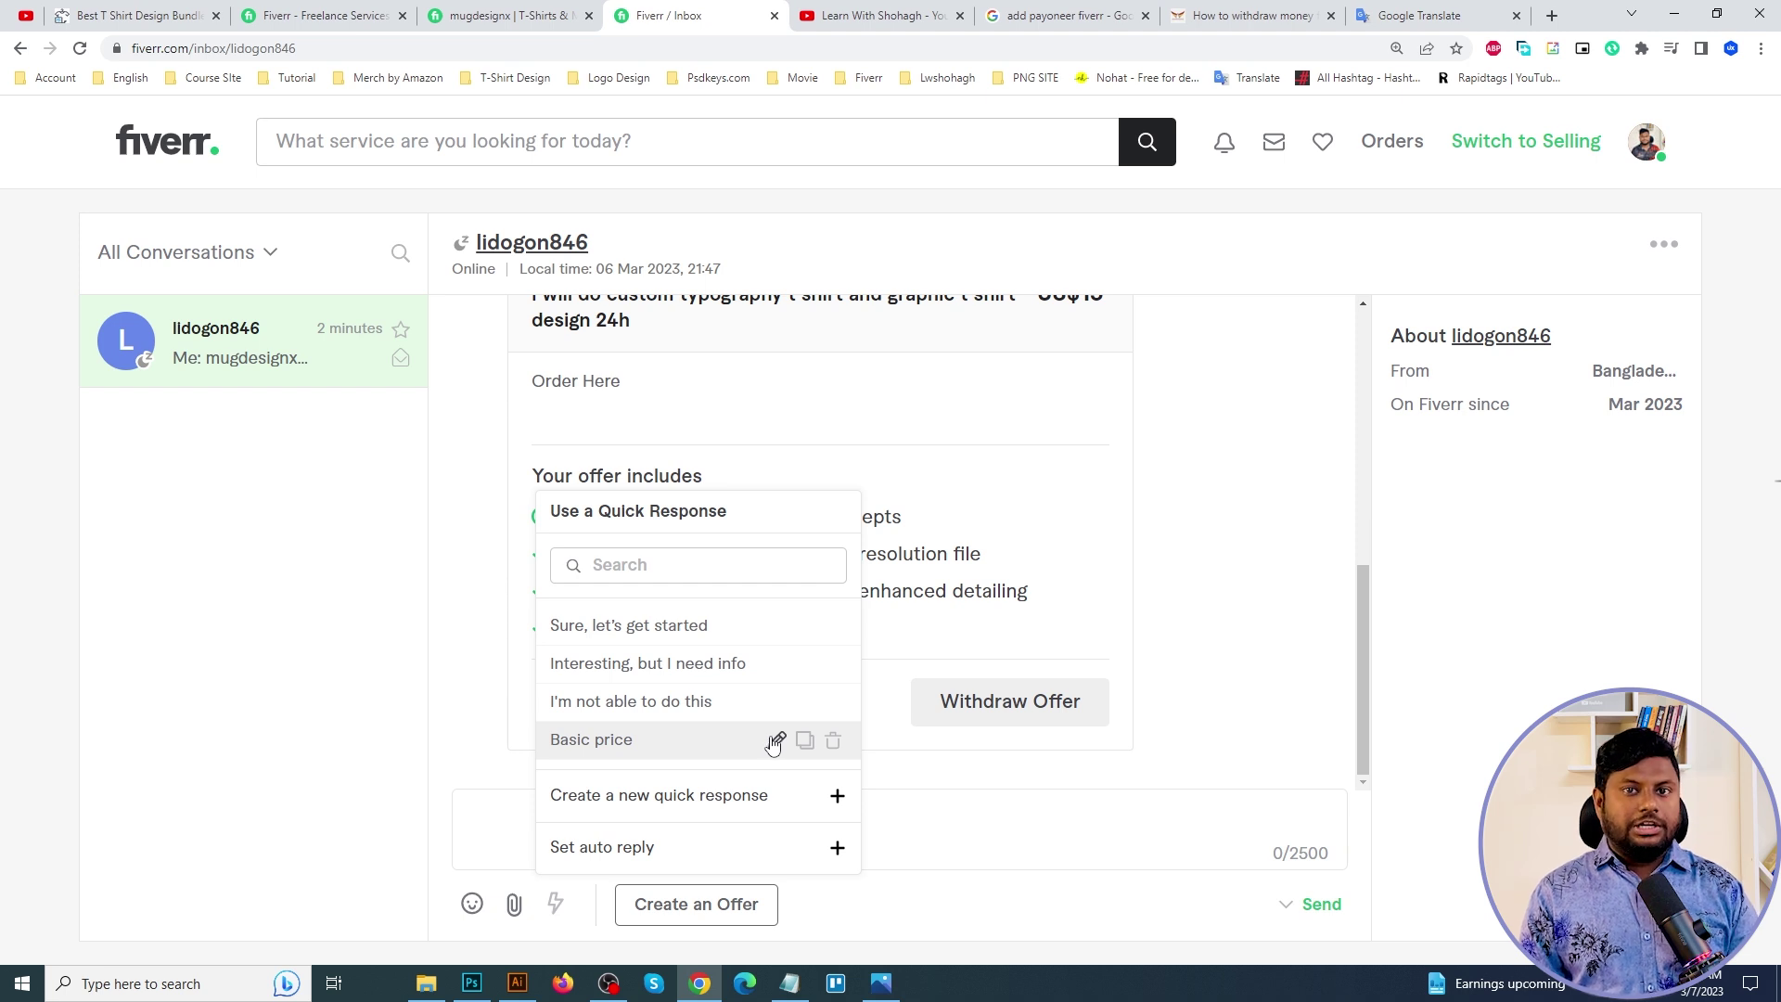
left_click(834, 740)
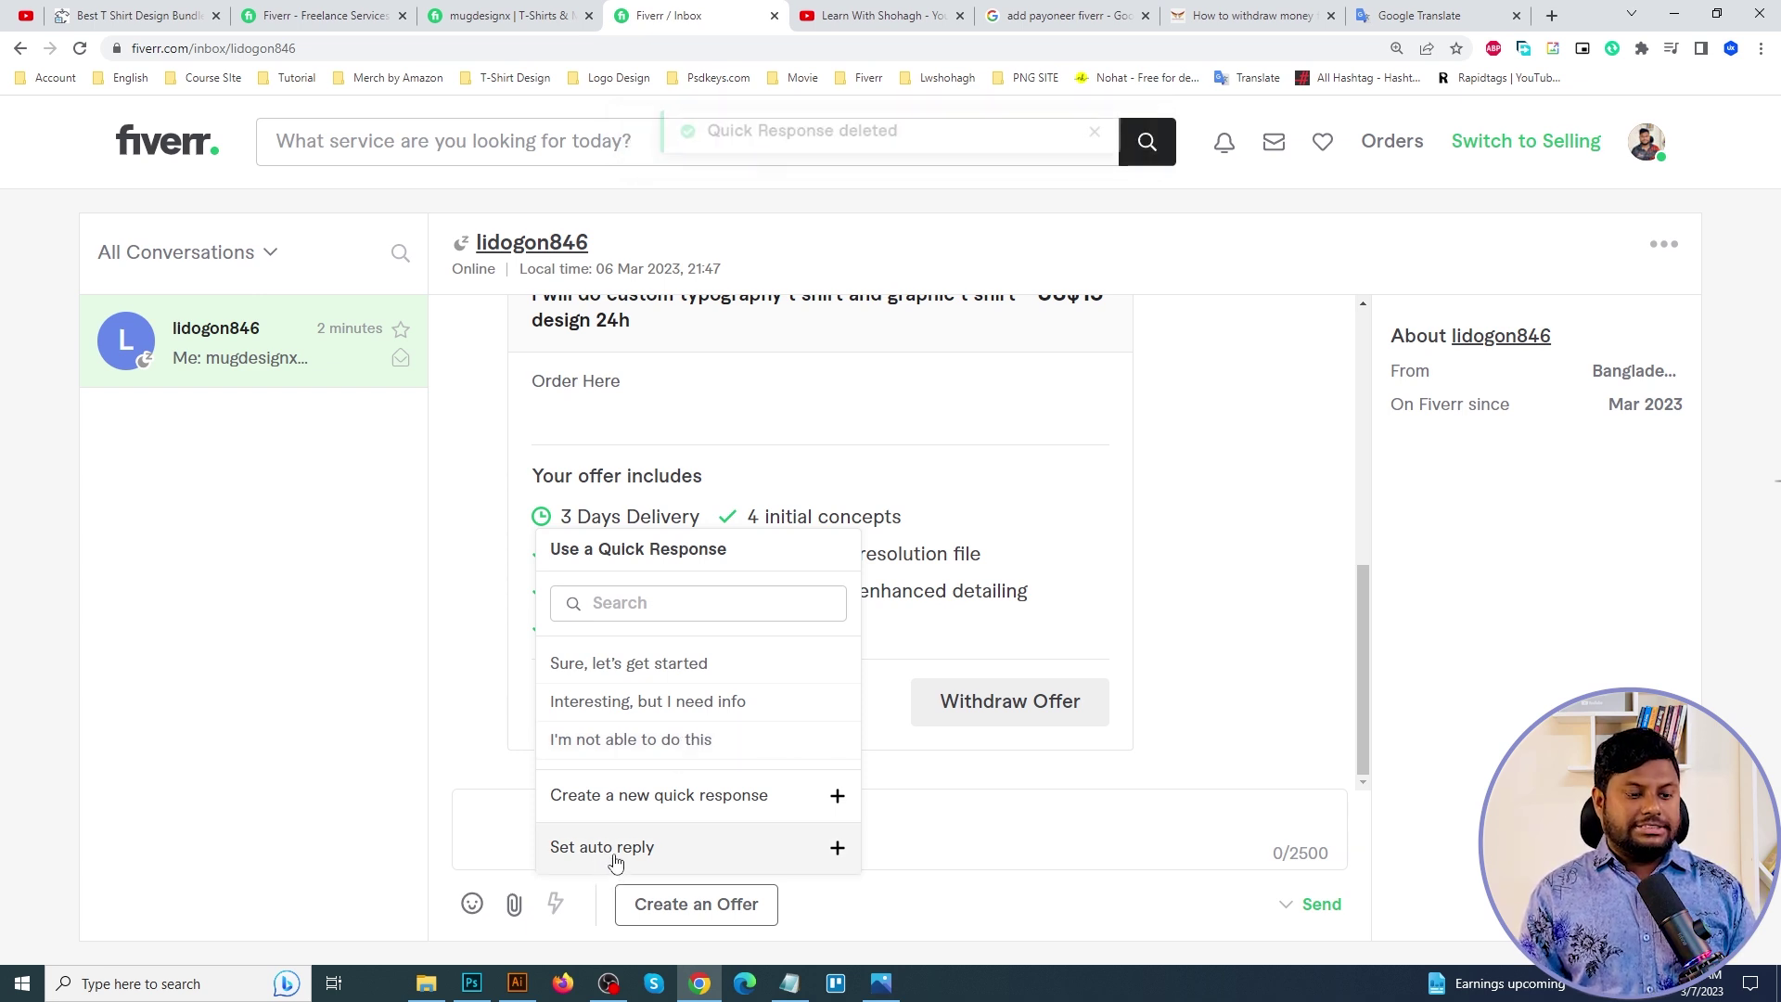
Open the auto reply setup from the quick response options.
left_click(614, 861)
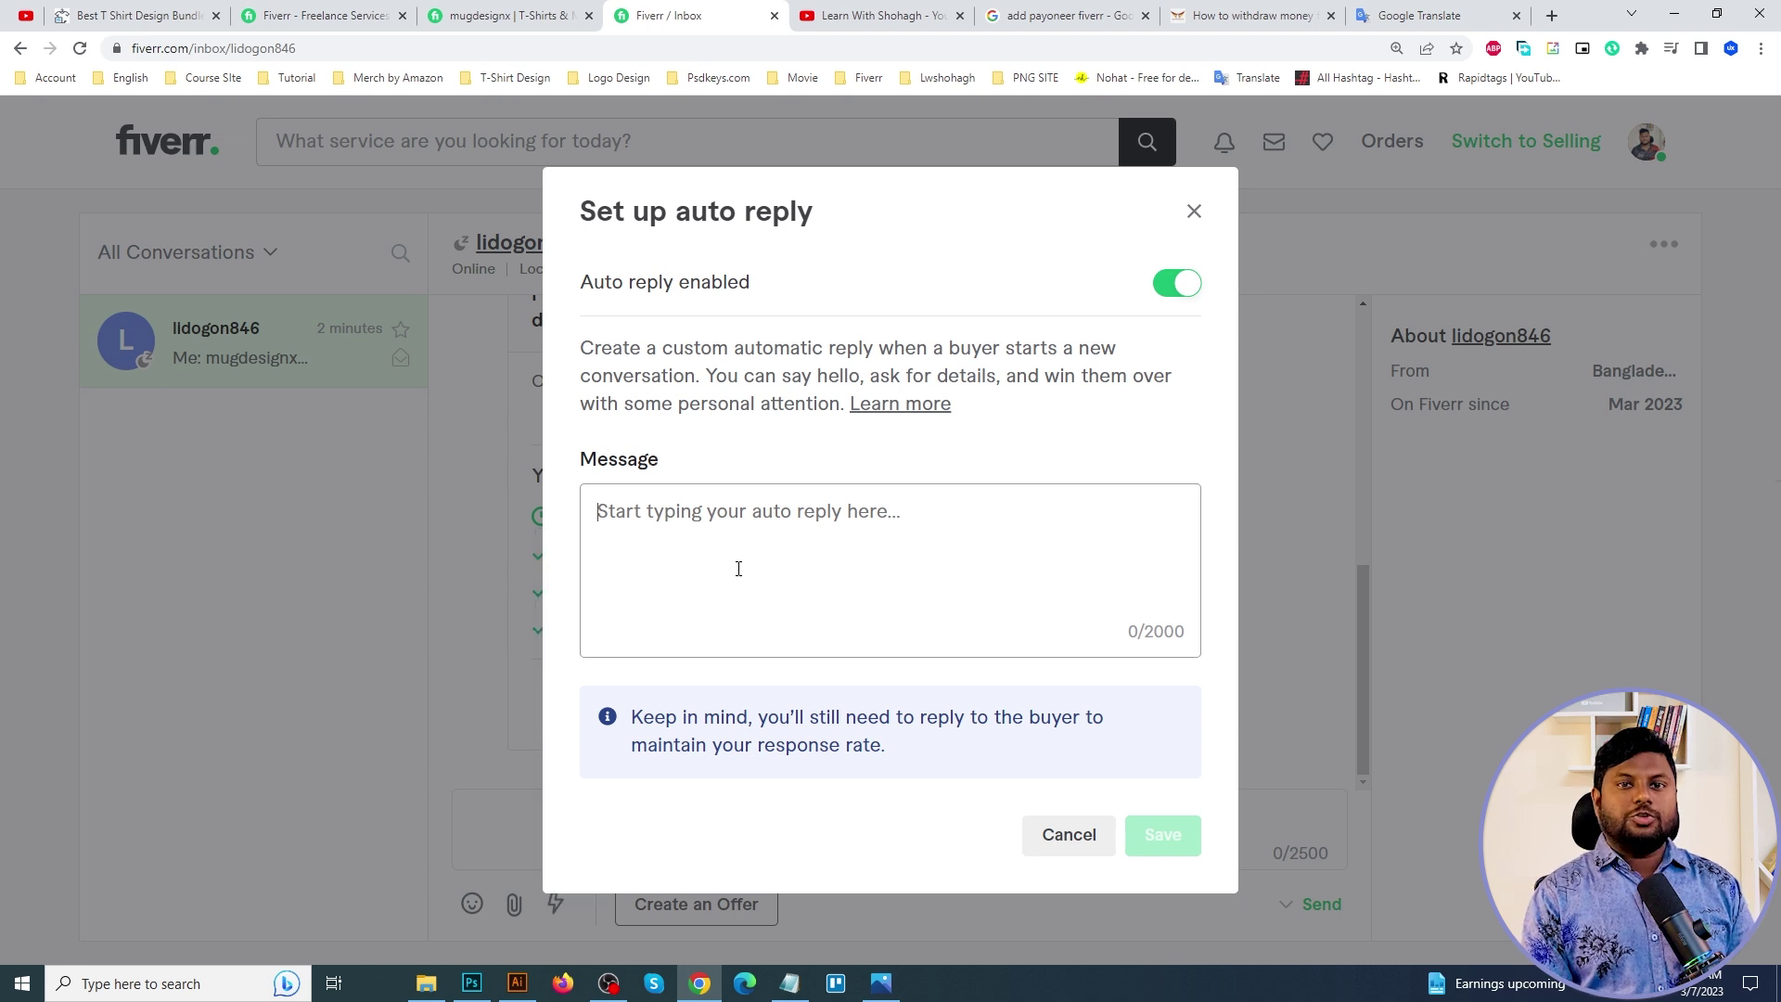